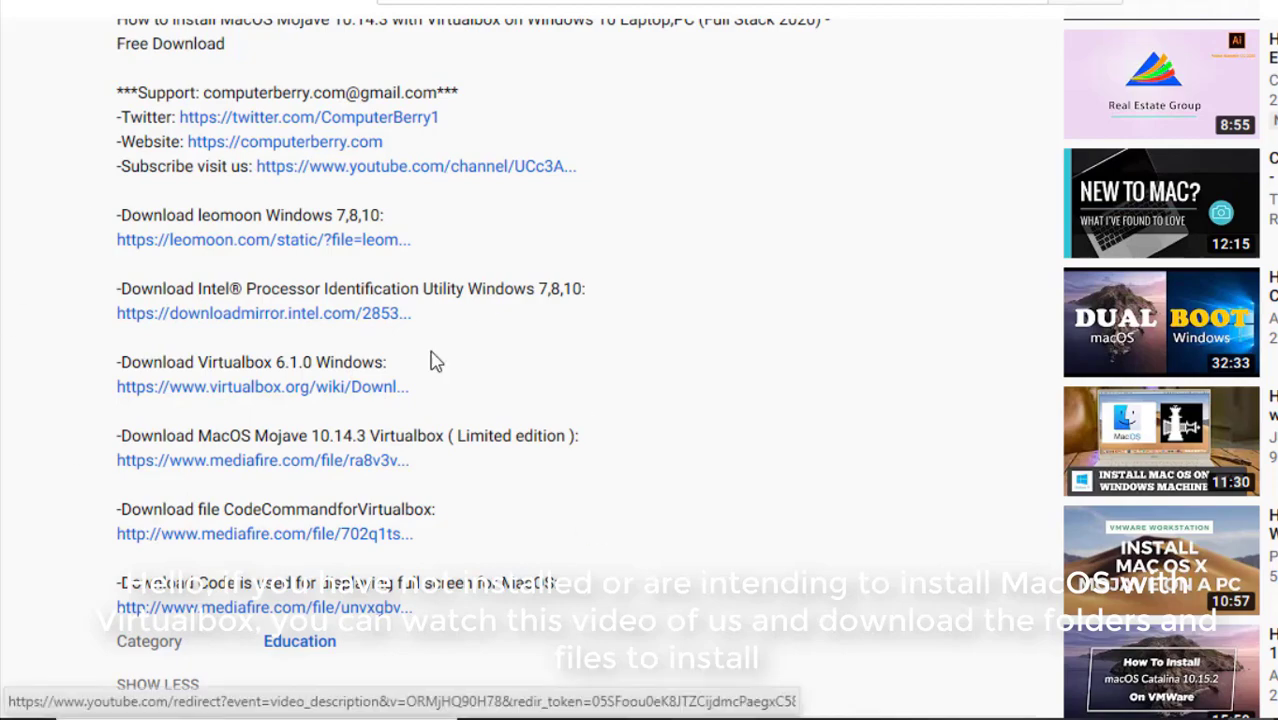
{"action": "scroll", "coordinate": [431, 360], "scroll_direction": "up", "scroll_amount": 6}
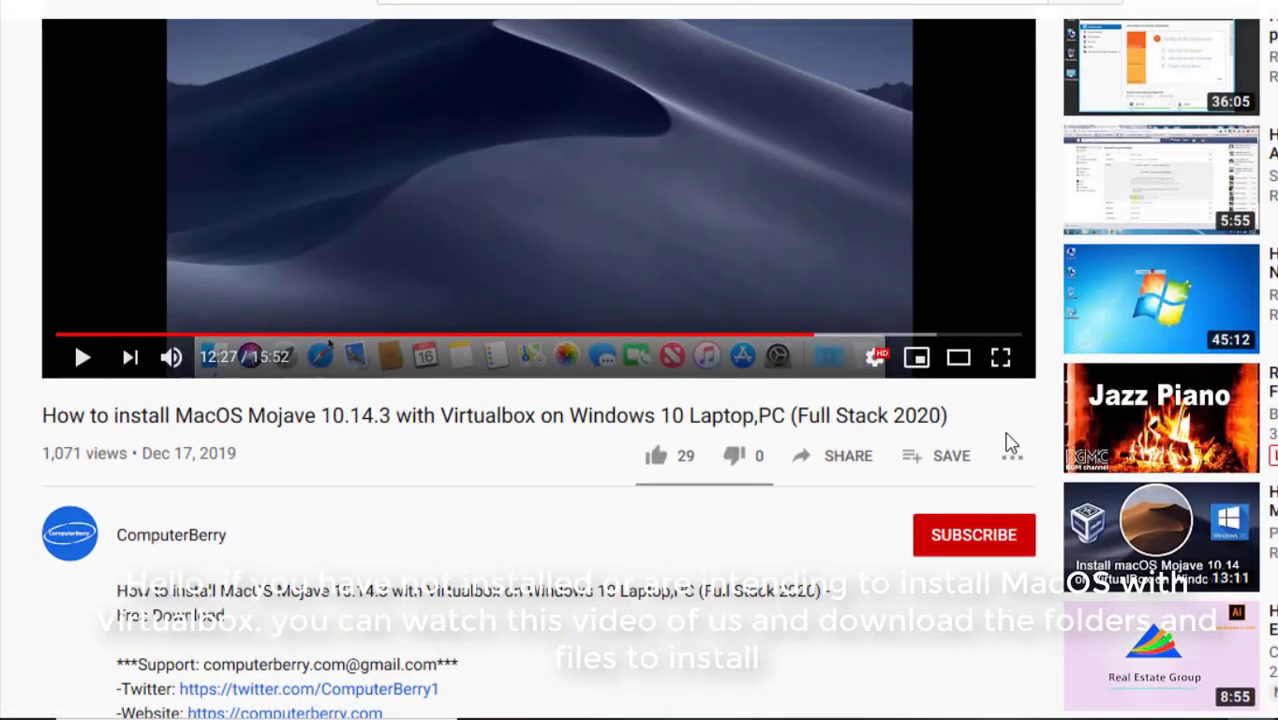
{"action": "scroll", "coordinate": [756, 382], "scroll_direction": "up", "scroll_amount": 3}
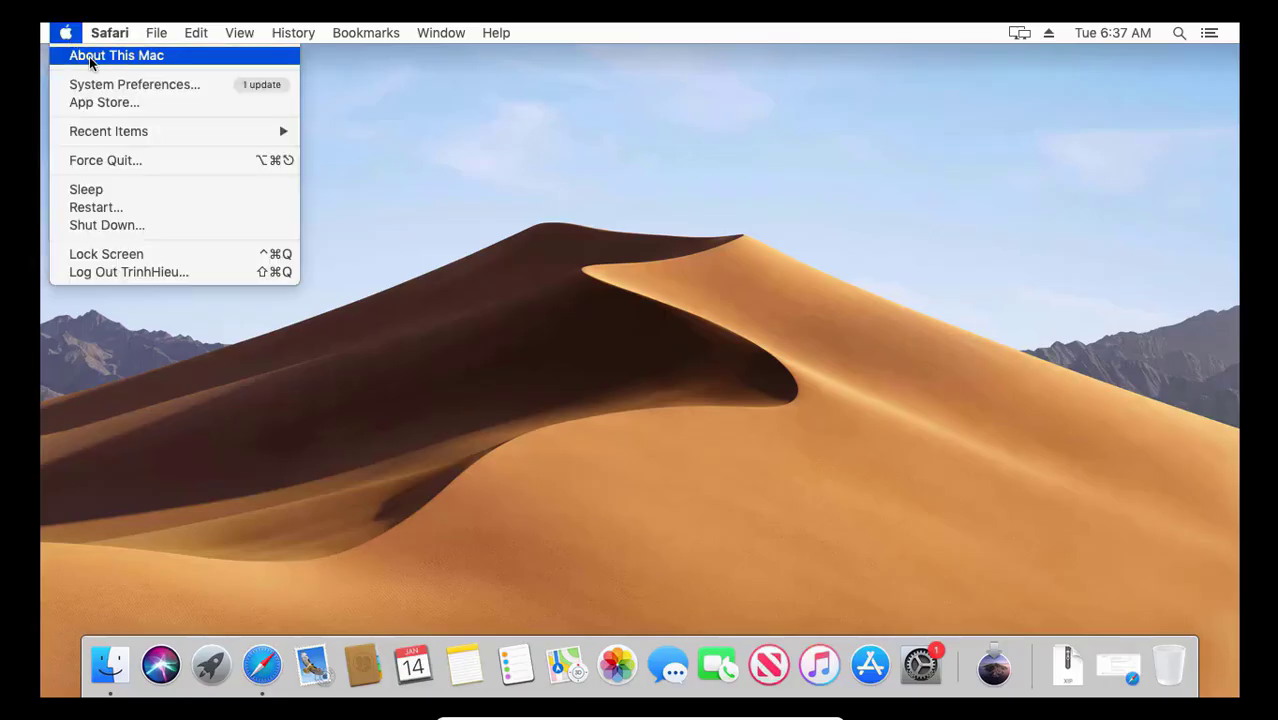
Step: View the macOS version and hardware overview in About This Mac, and close it
{"action": "left_click", "coordinate": [89, 56]}
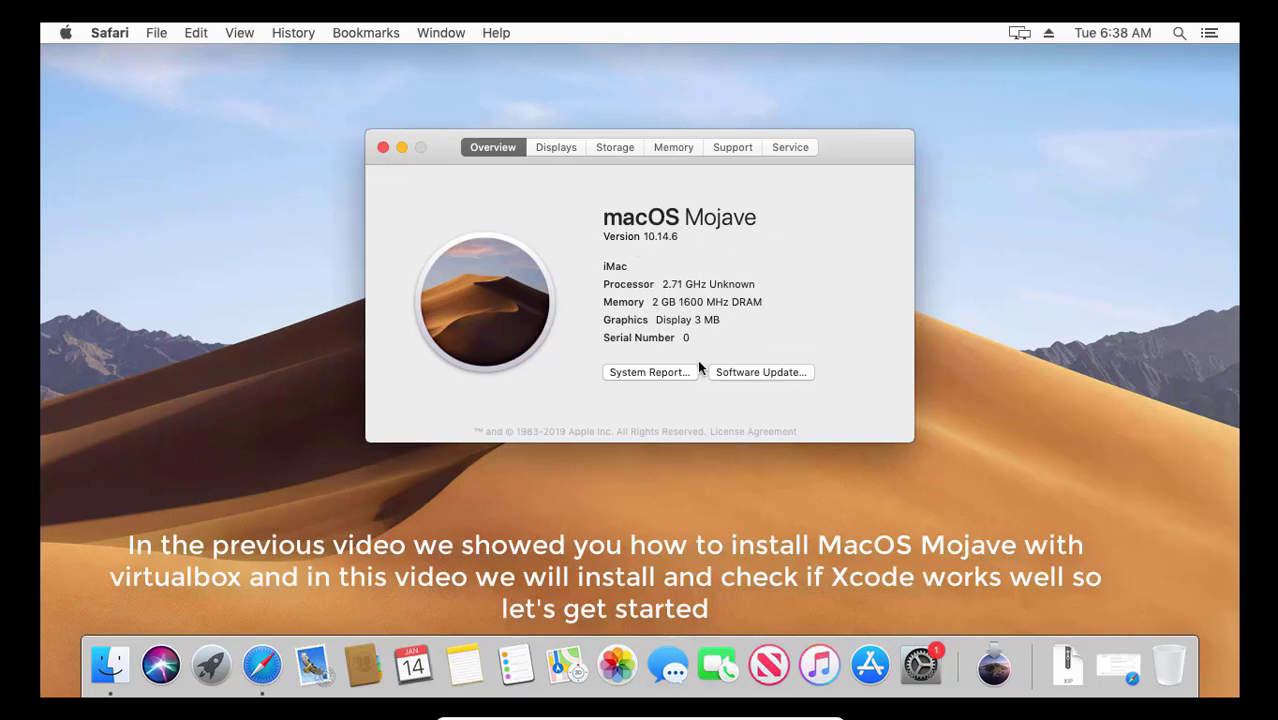
{"action": "left_click", "coordinate": [383, 148]}
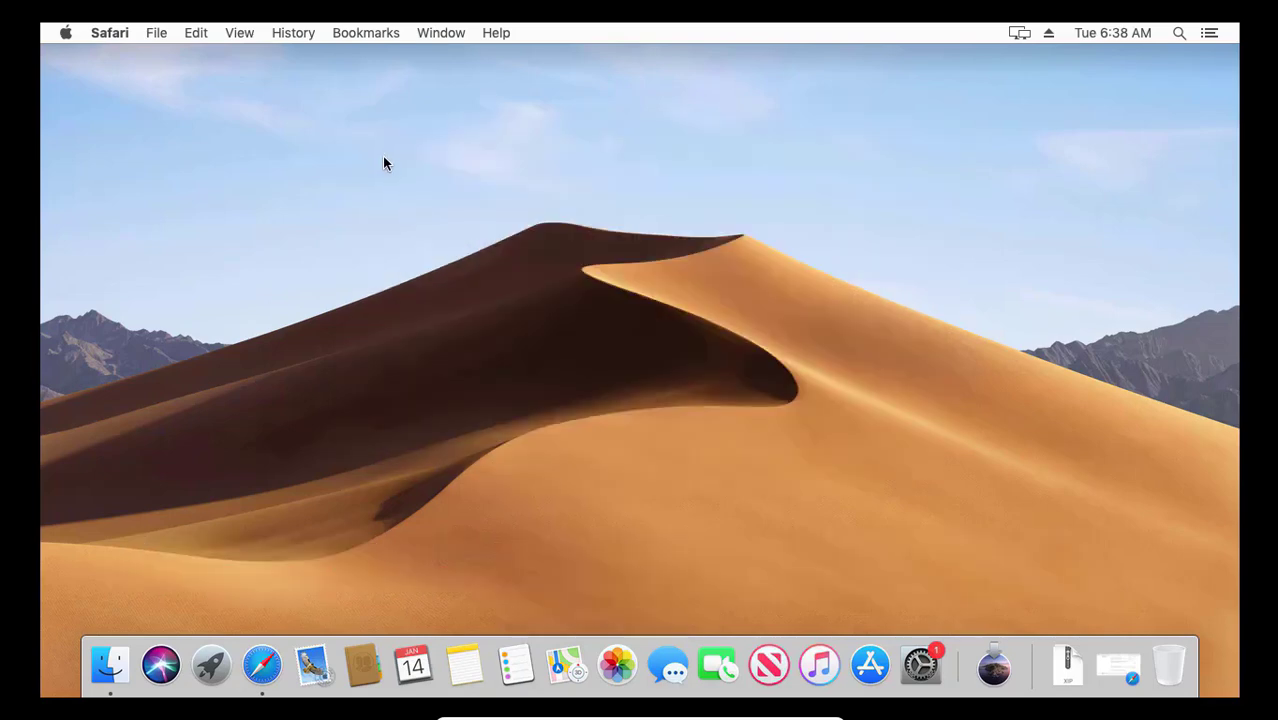
Step: Switch to Safari and check the Xcode 10 entry on Apple's developer downloads page and the Xcode_10.xip download in the browser
{"action": "left_click", "coordinate": [261, 664]}
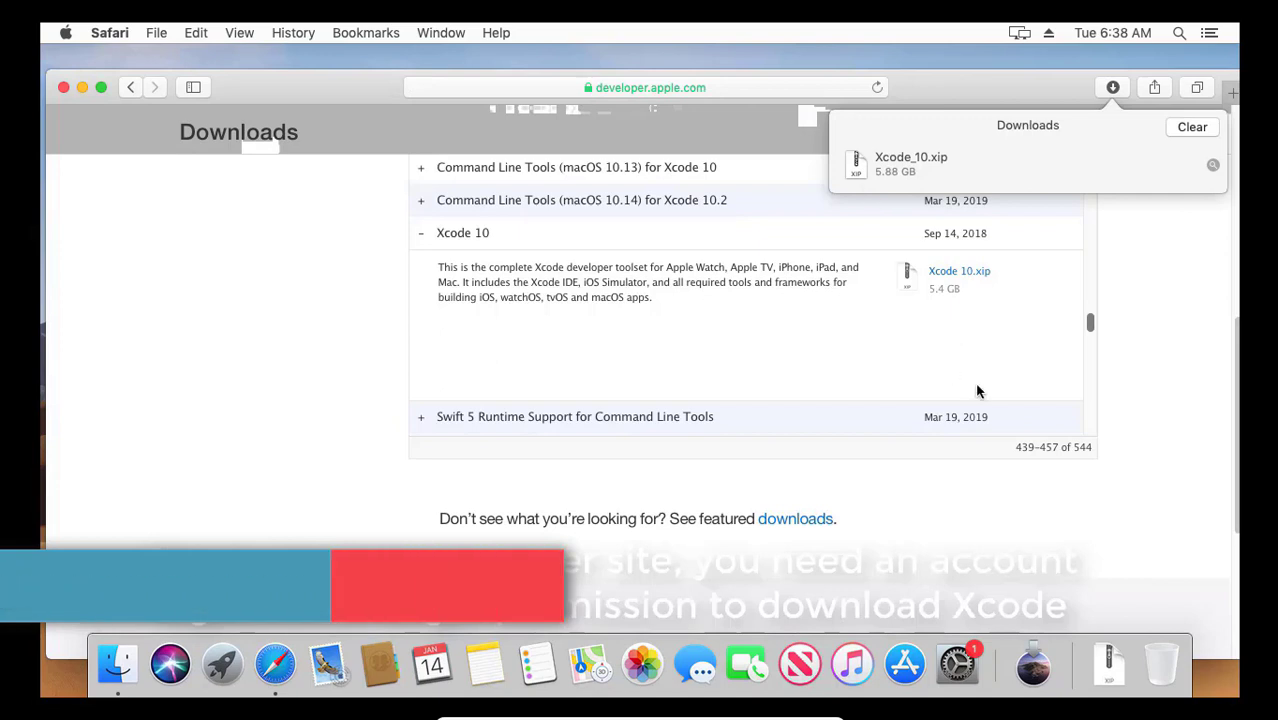
{"action": "left_click", "coordinate": [421, 236]}
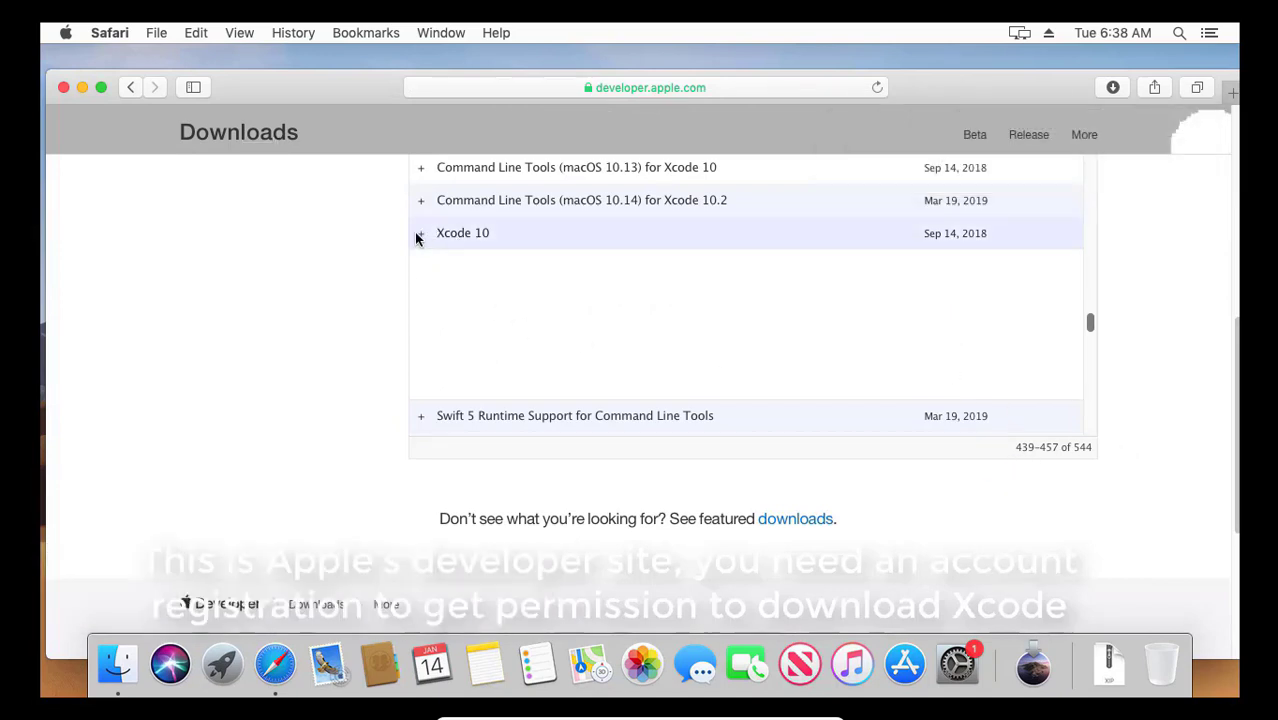
{"action": "left_click", "coordinate": [421, 237]}
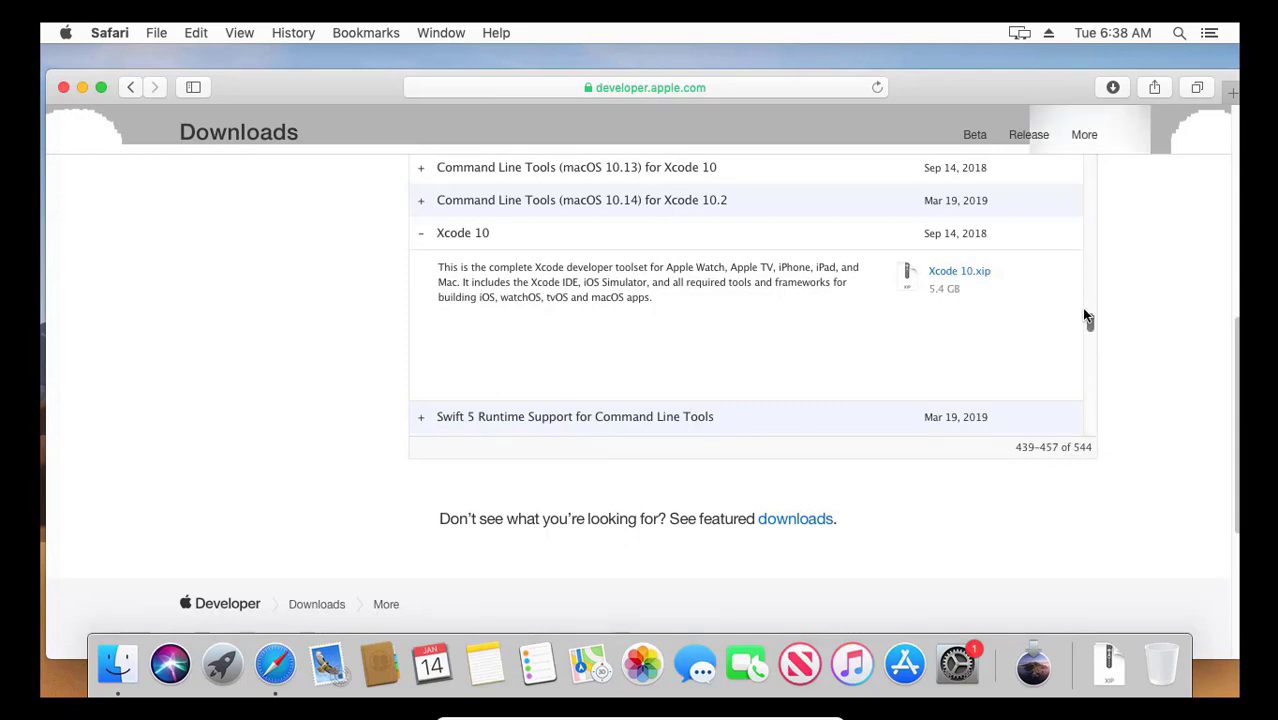
{"action": "left_click", "coordinate": [1112, 88]}
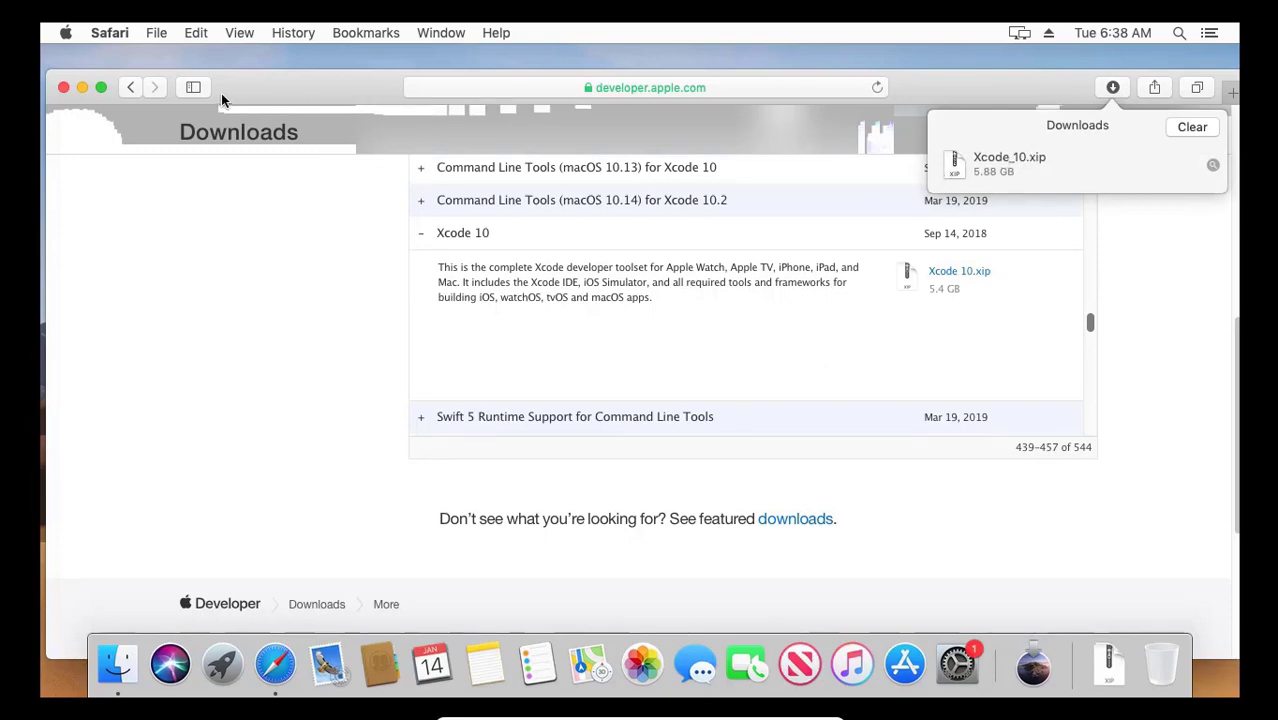
{"action": "left_click", "coordinate": [83, 88]}
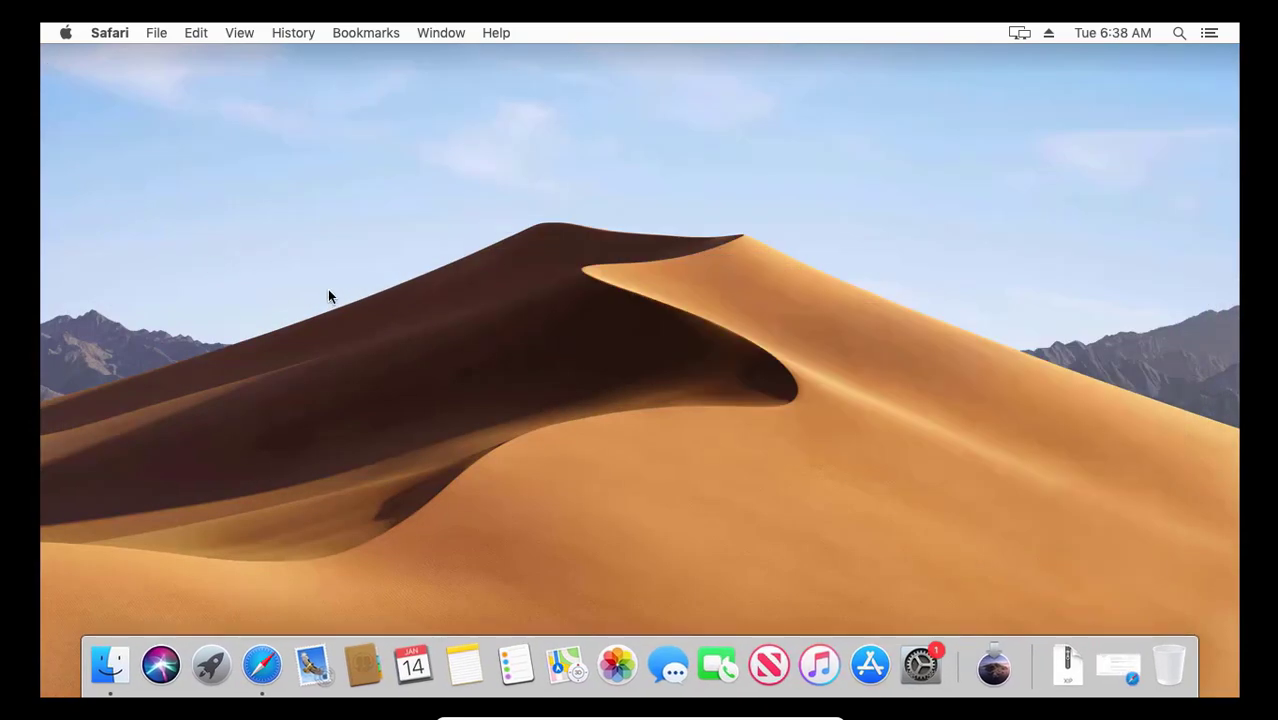
Step: Extract the Xcode_10.xip archive from the recent files in Finder
{"action": "left_click", "coordinate": [110, 665]}
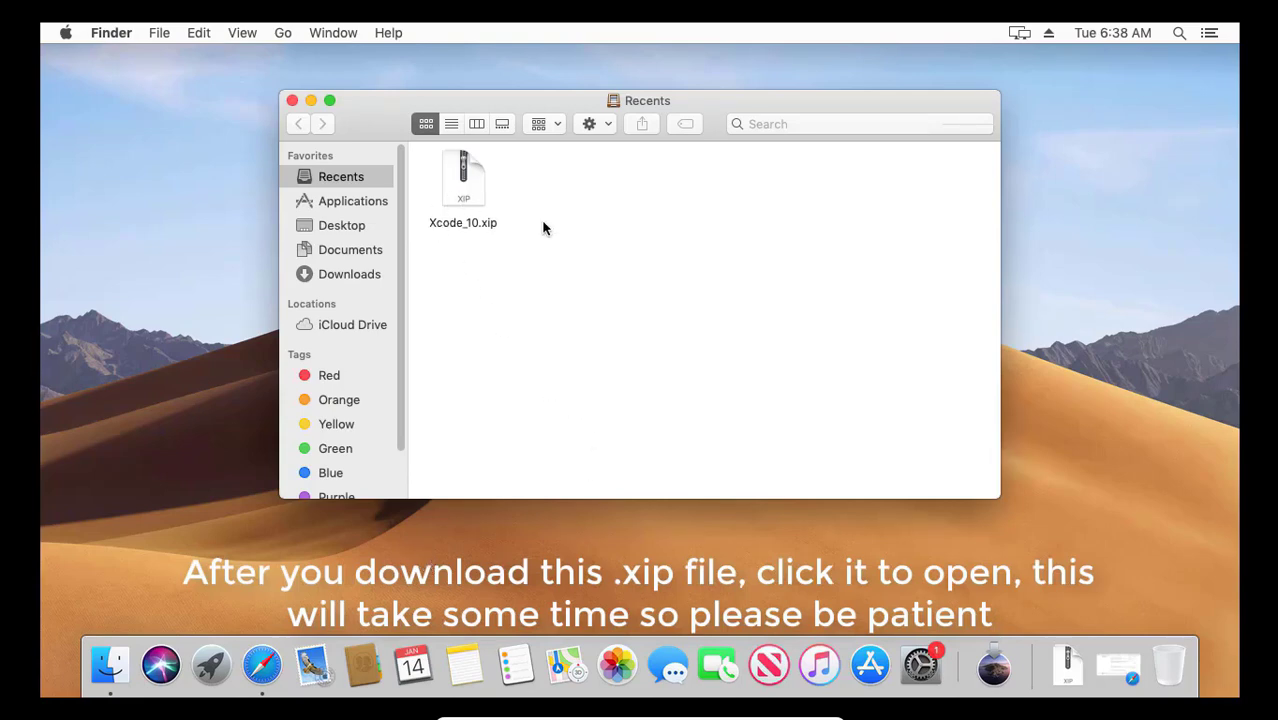
{"action": "left_click", "coordinate": [469, 190]}
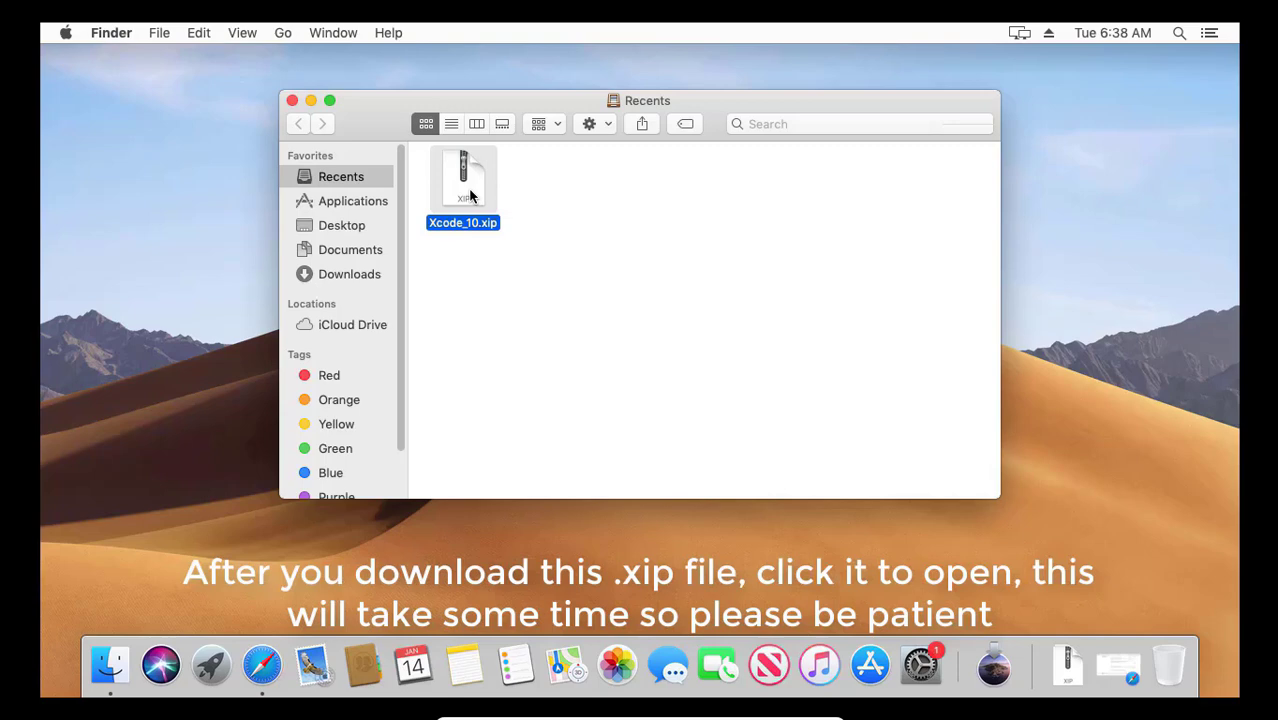
{"action": "double_click", "coordinate": [469, 197]}
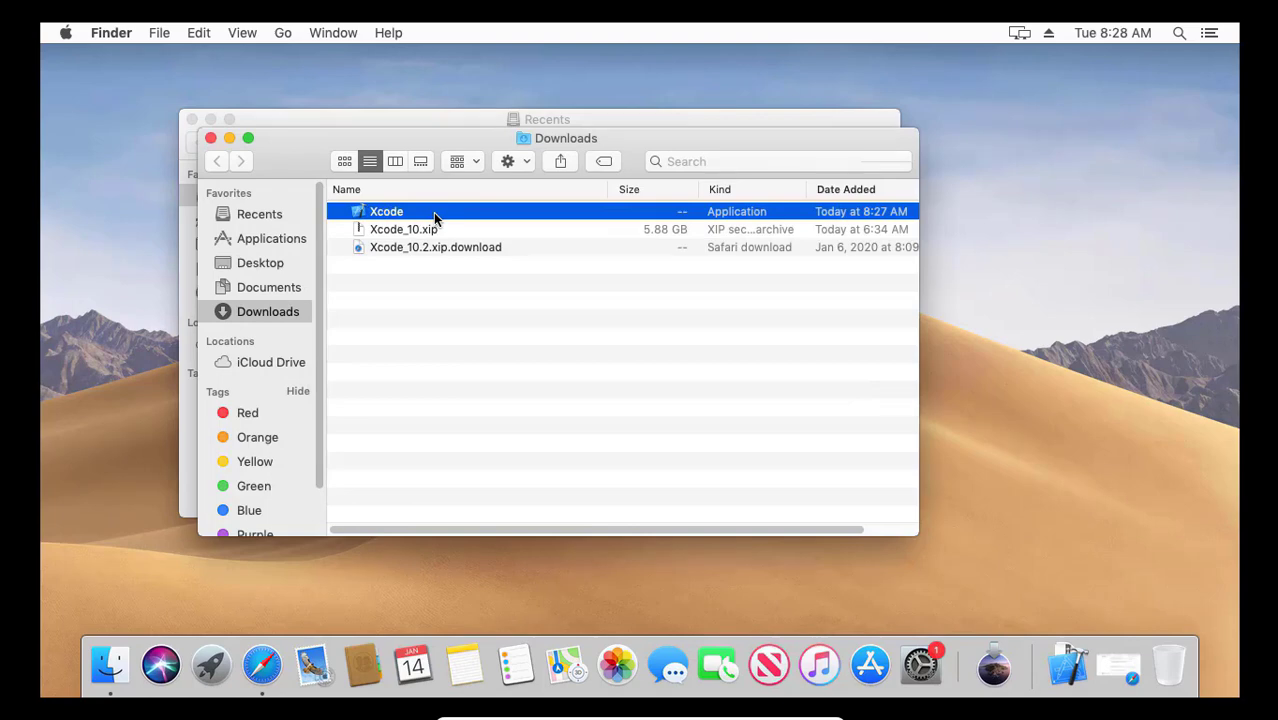
Step: Move the extracted Xcode application from the Downloads folder to the desktop
{"action": "left_click_drag", "start_coordinate": [355, 136], "coordinate": [468, 183]}
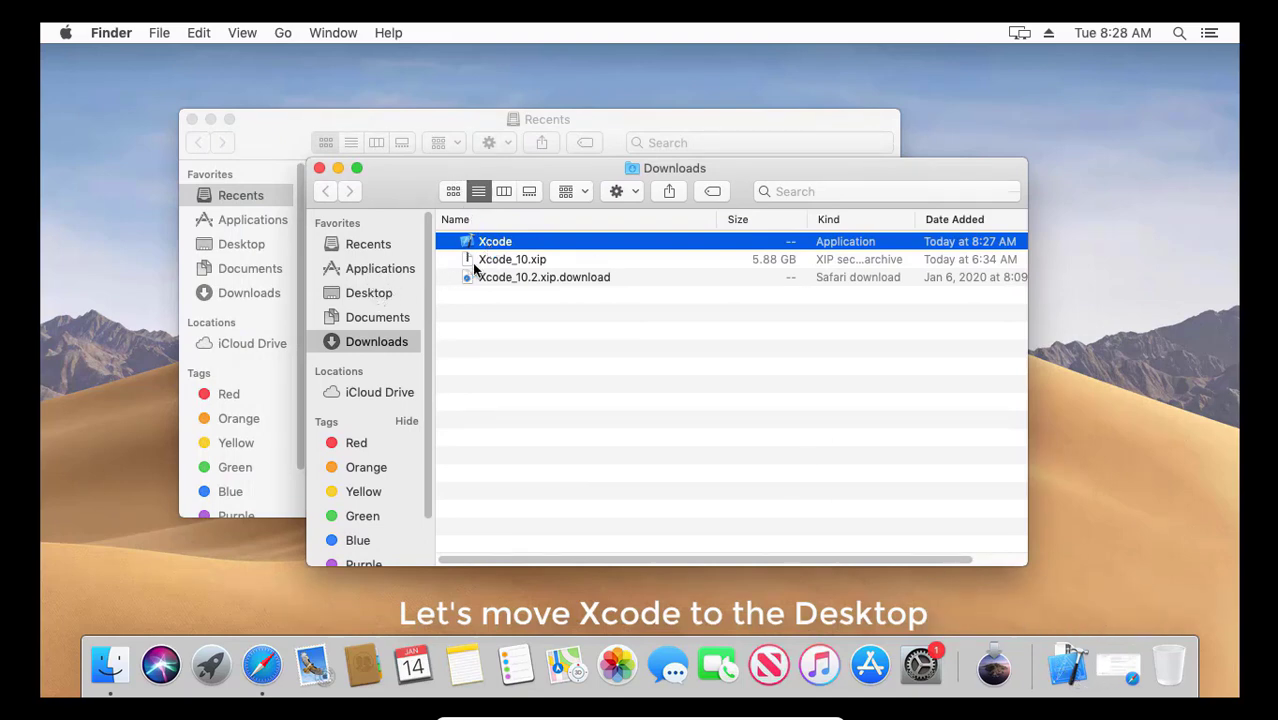
{"action": "left_click_drag", "start_coordinate": [470, 247], "coordinate": [1106, 257]}
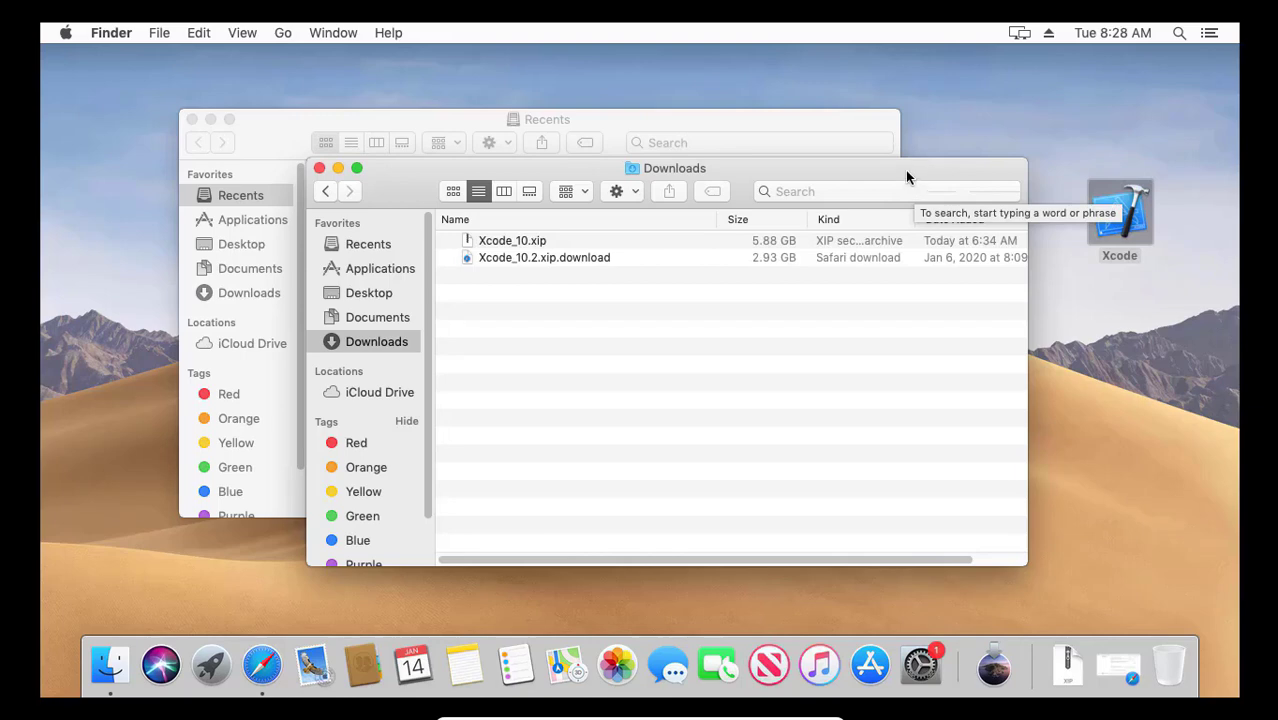
Step: Minimize the Downloads and Recents windows and reposition the Xcode icon in the upper-left area of the desktop
{"action": "left_click", "coordinate": [338, 168]}
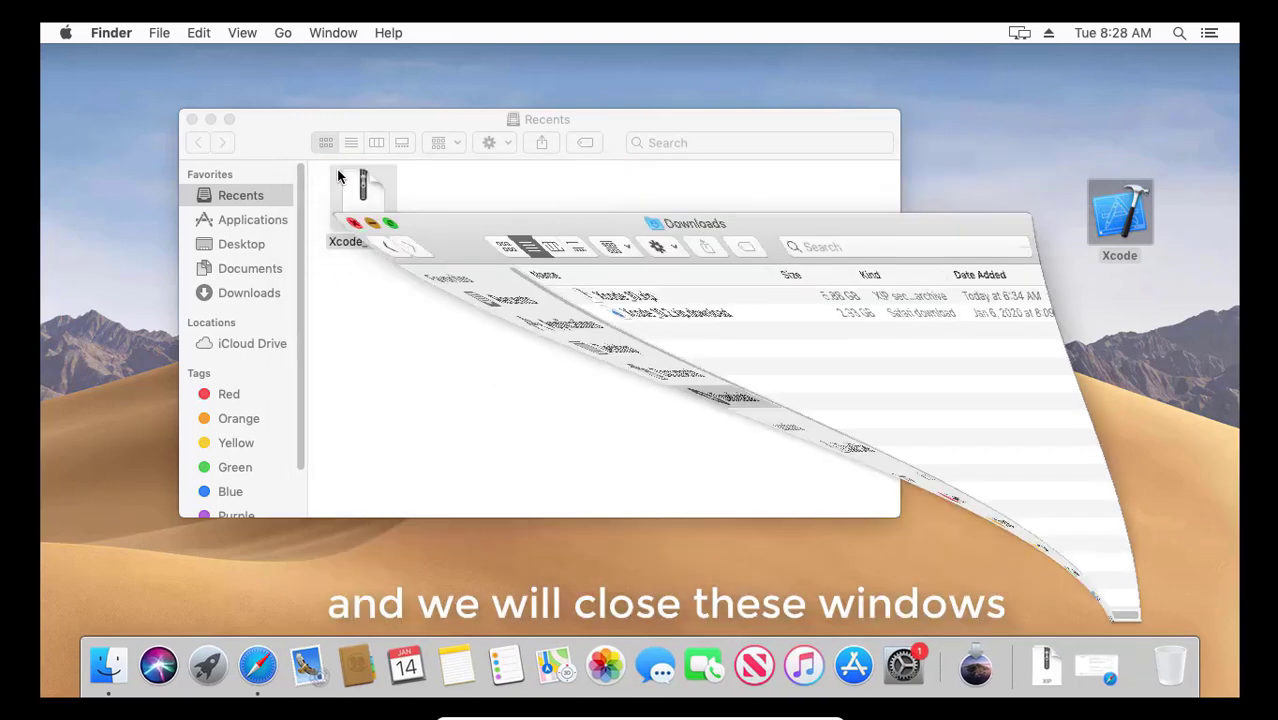
{"action": "left_click", "coordinate": [630, 151]}
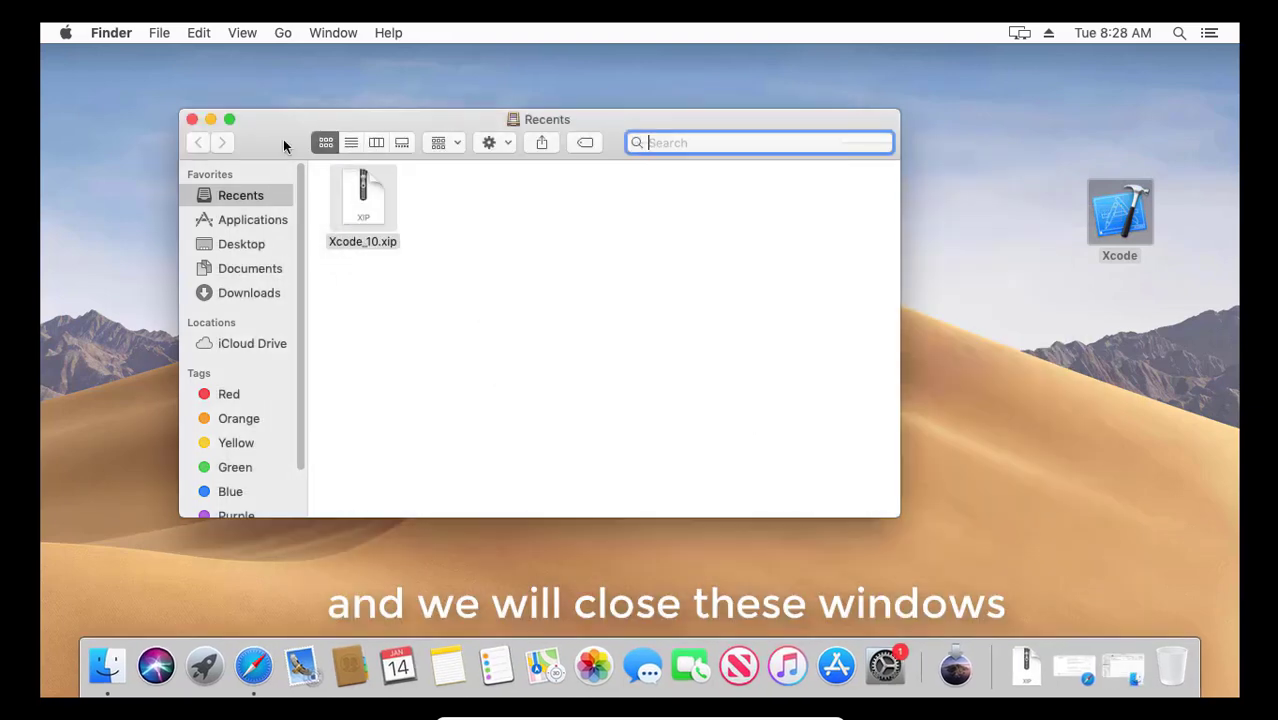
{"action": "left_click", "coordinate": [211, 120]}
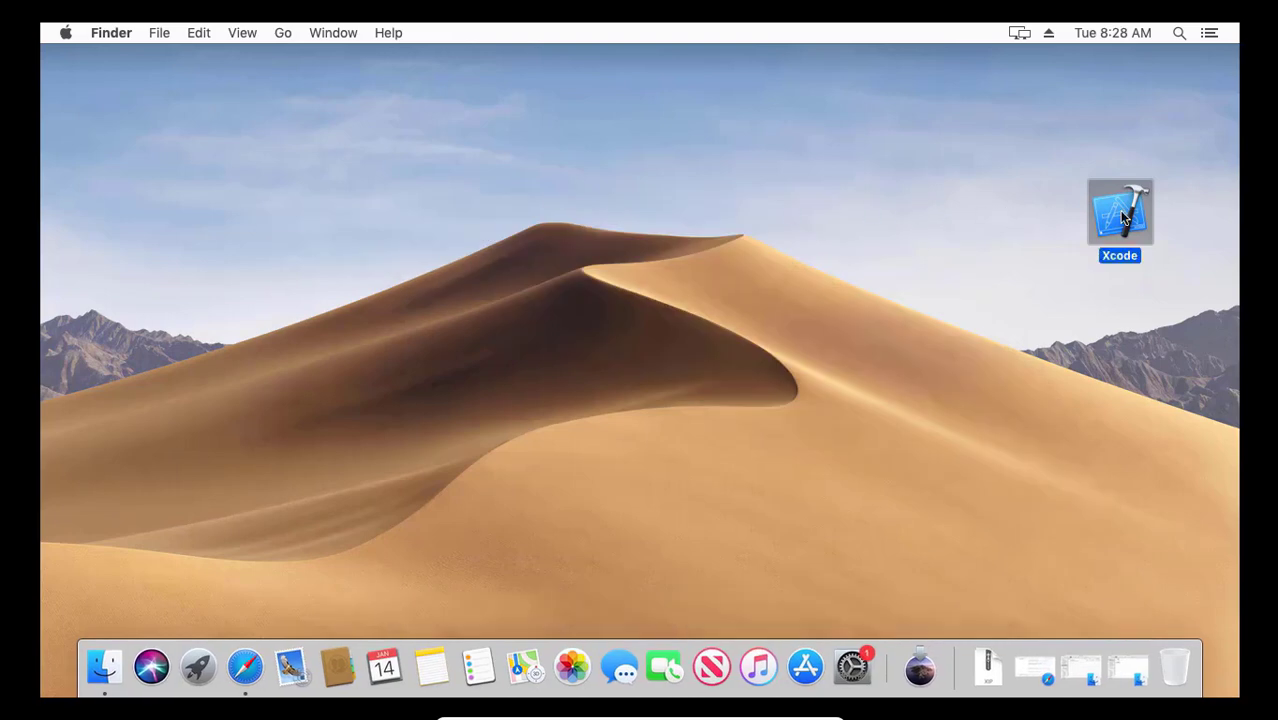
{"action": "left_click_drag", "start_coordinate": [1121, 212], "coordinate": [271, 166]}
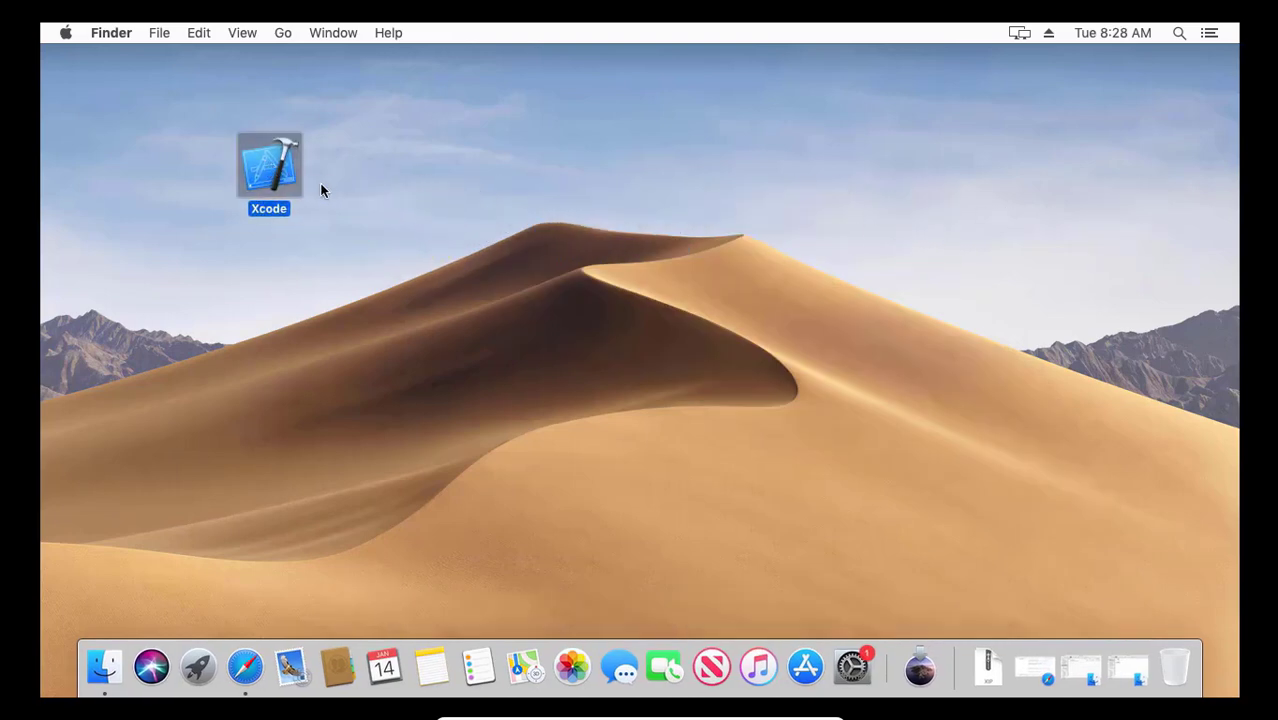
Step: Launch Xcode from the desktop and agree to the Xcode and iOS SDK license agreement
{"action": "double_click", "coordinate": [269, 175]}
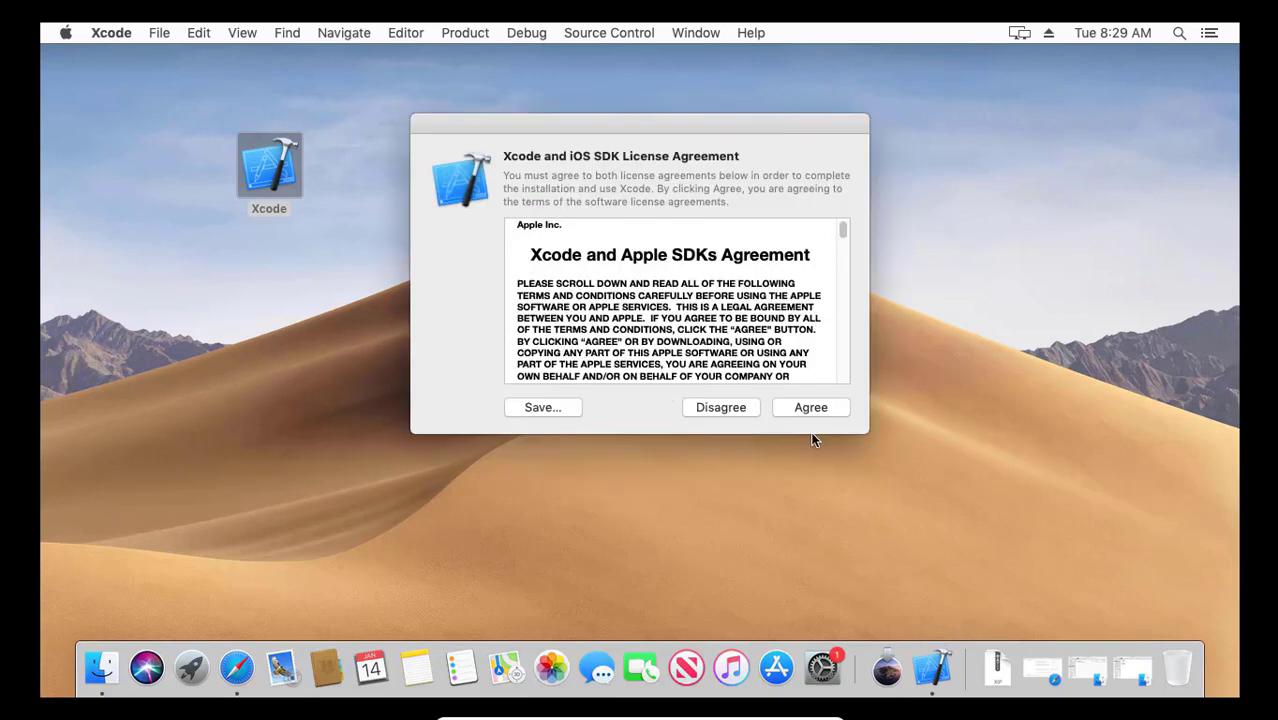
{"action": "left_click_drag", "start_coordinate": [843, 231], "coordinate": [842, 385]}
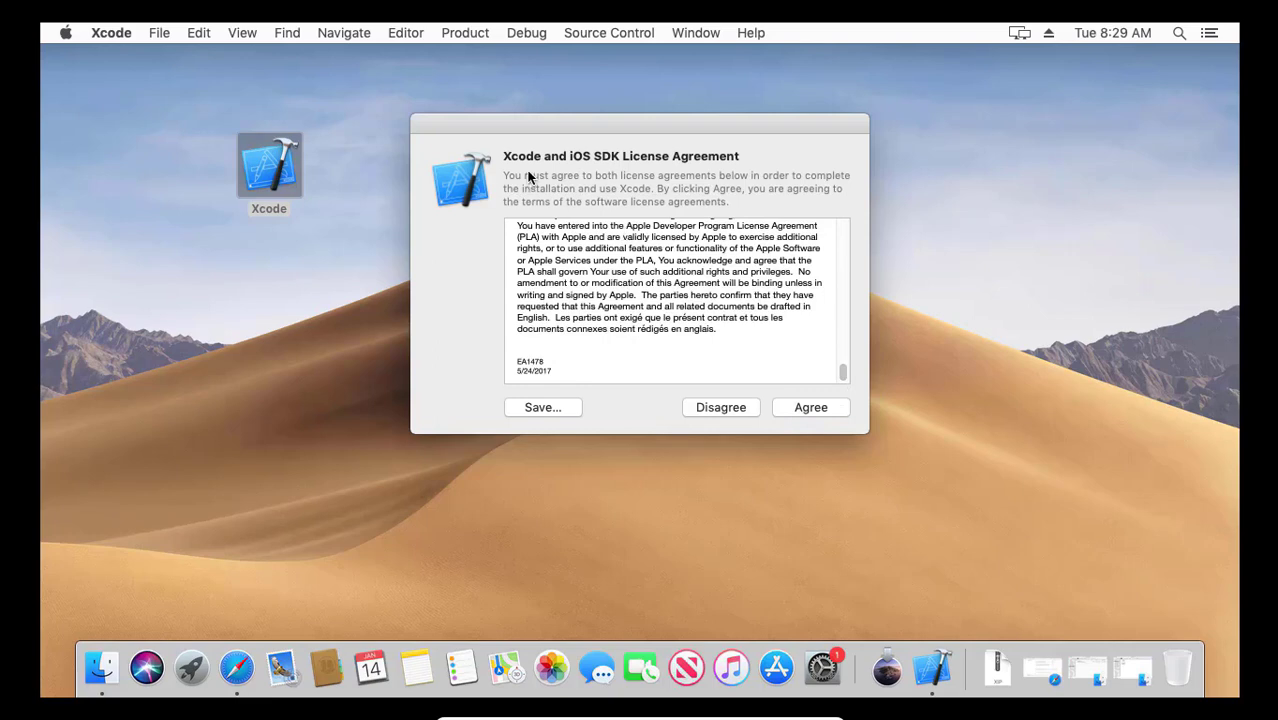
{"action": "left_click", "coordinate": [812, 407]}
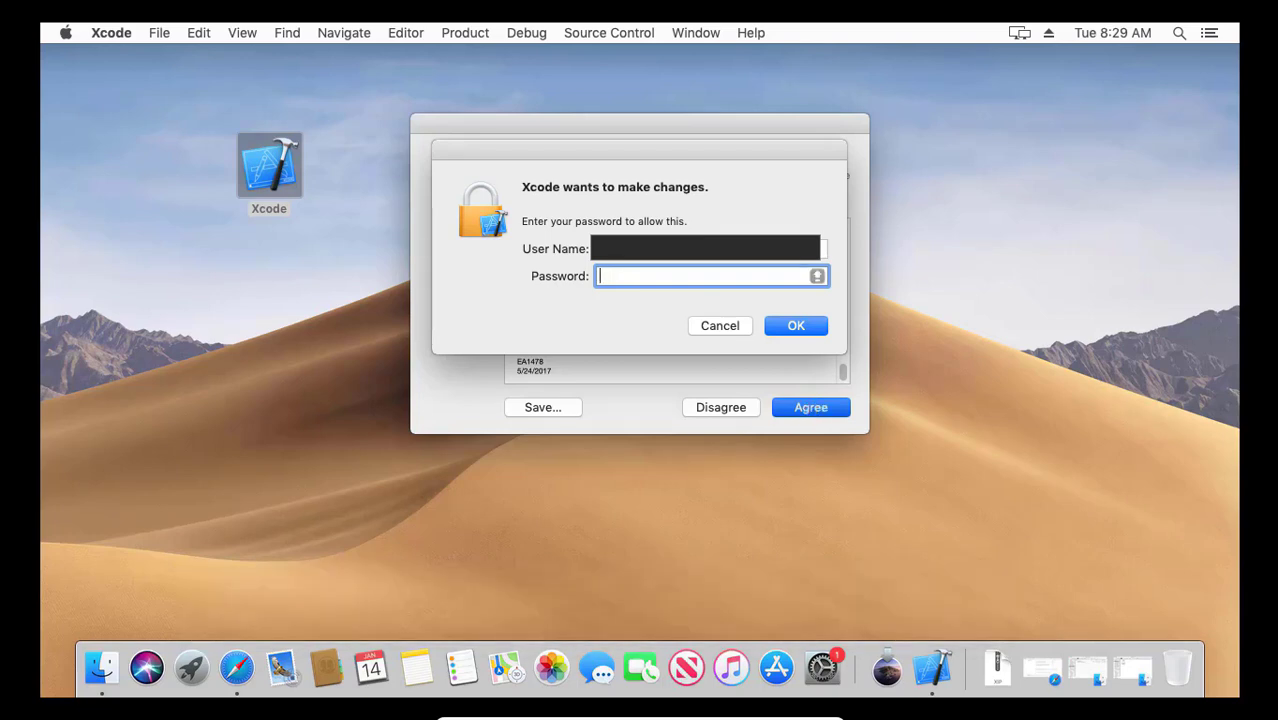
Step: Authorize Xcode's changes by entering the account password
{"action": "type", "text": "••••••••••"}
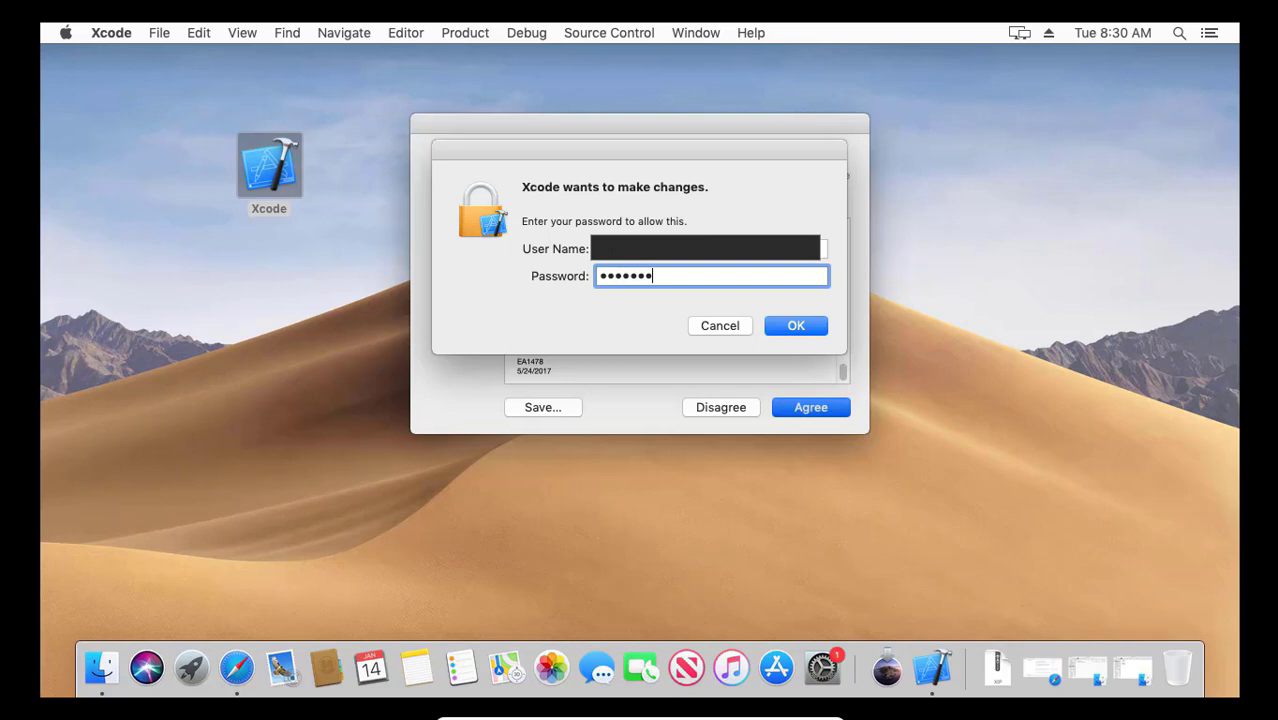
{"action": "type", "text": "••••••"}
{"action": "key", "text": "Return"}
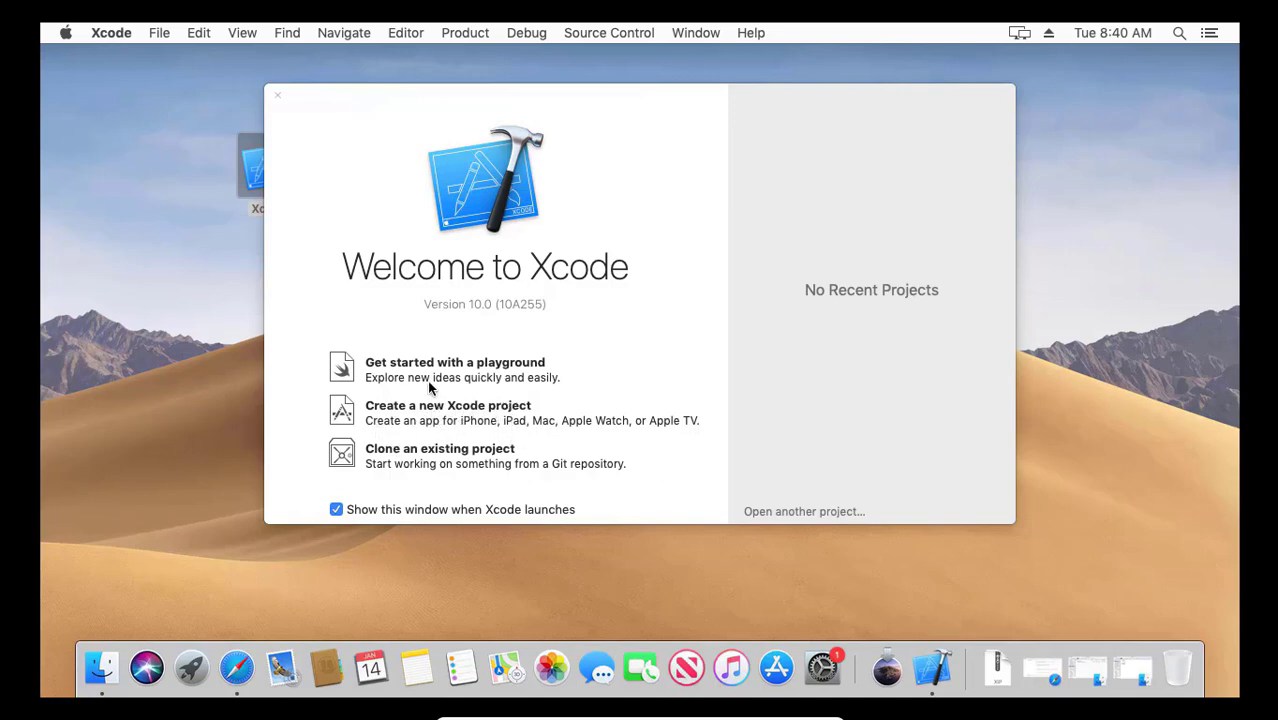
Step: Start a new iOS project from the Single View App template and set its product name to TestiOS
{"action": "left_click", "coordinate": [451, 414]}
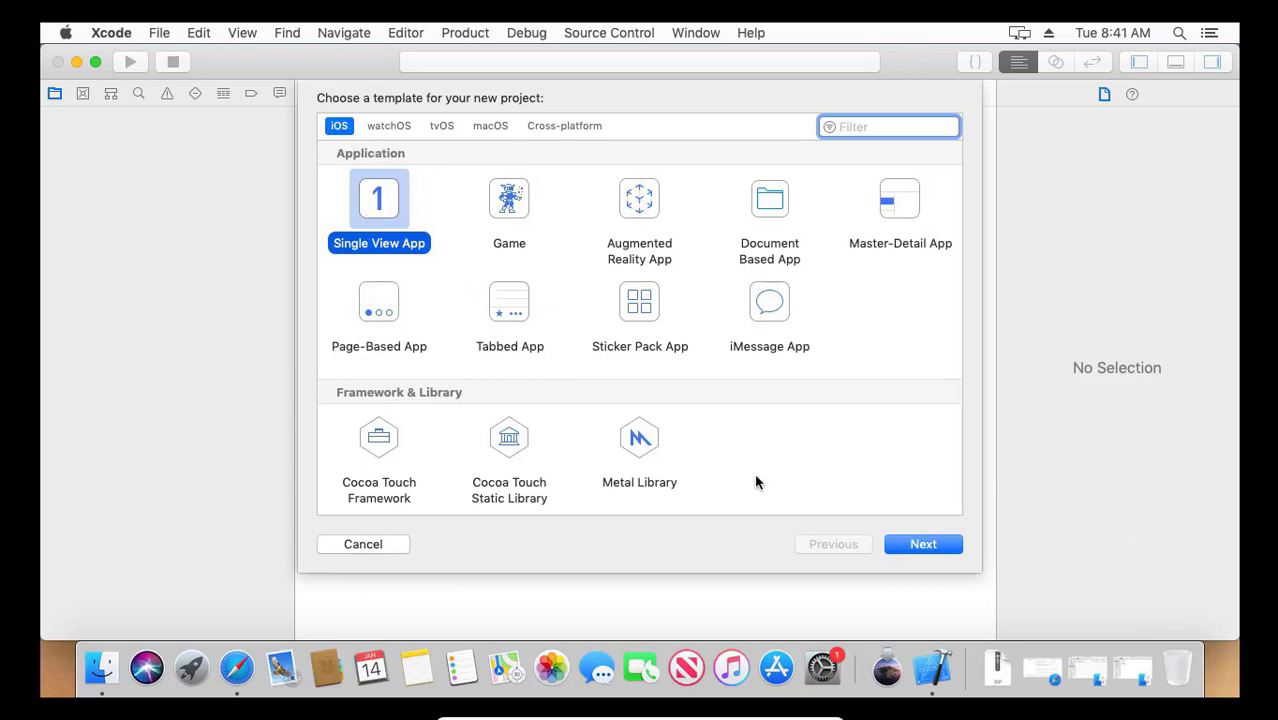
{"action": "left_click", "coordinate": [925, 545]}
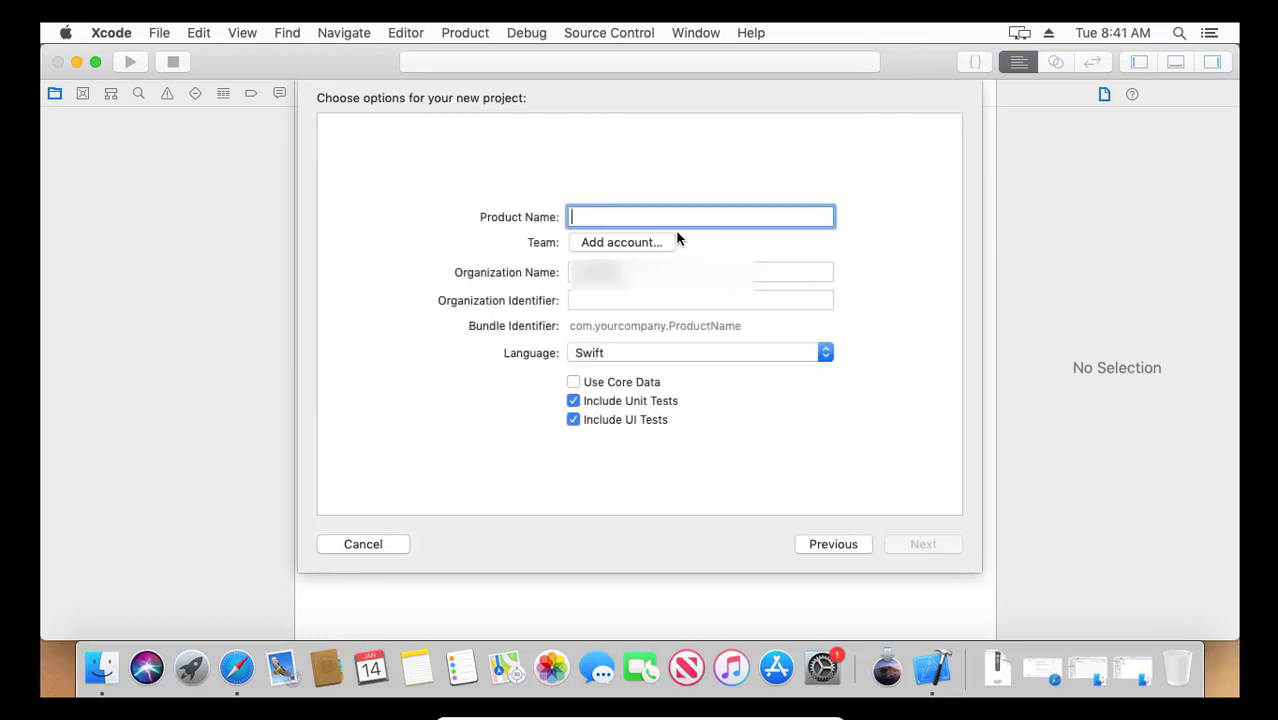
{"action": "type", "text": "T"}
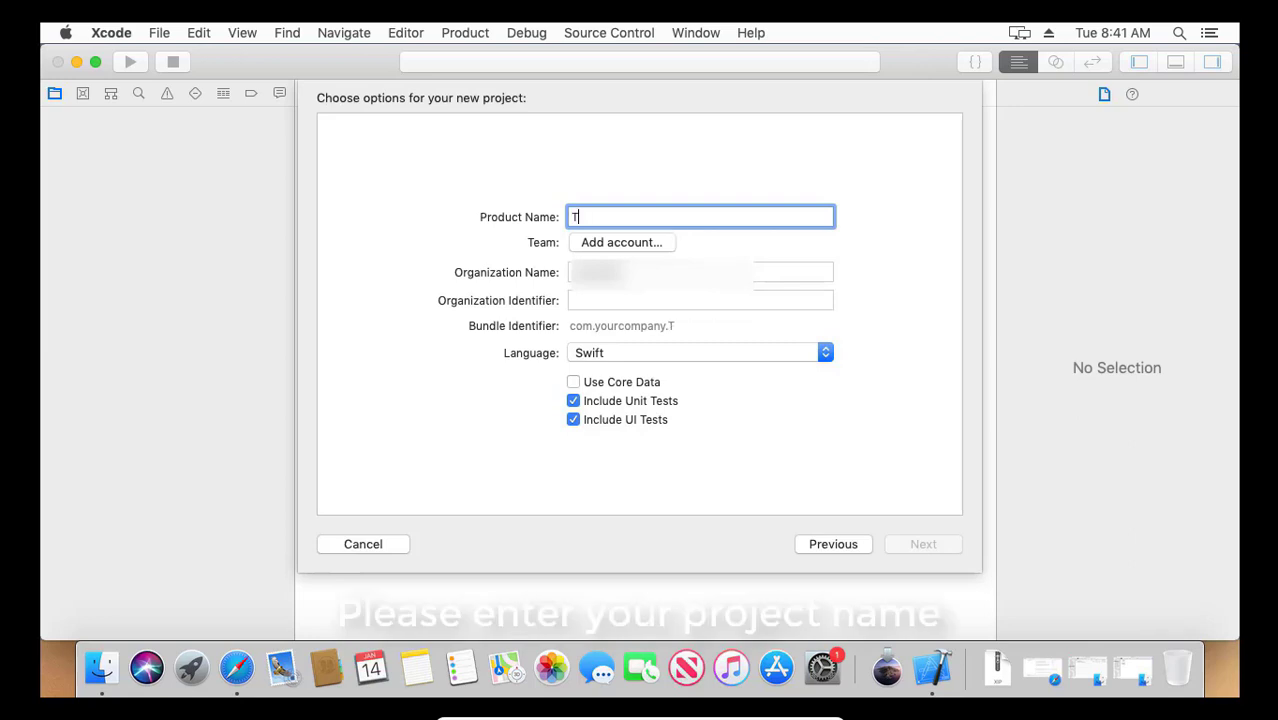
{"action": "type", "text": "esti"}
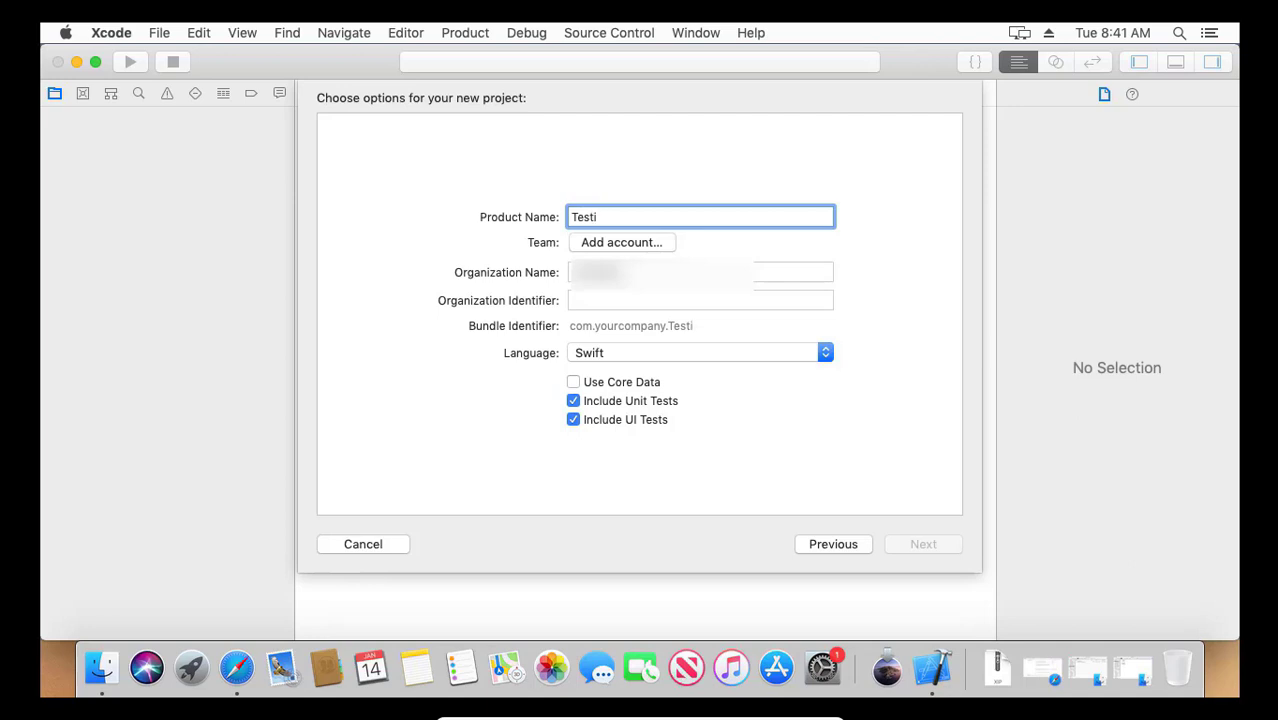
{"action": "type", "text": "OS"}
Step: Set the new project's organization name to COMPUTERBERRY
{"action": "key", "text": "Tab"}
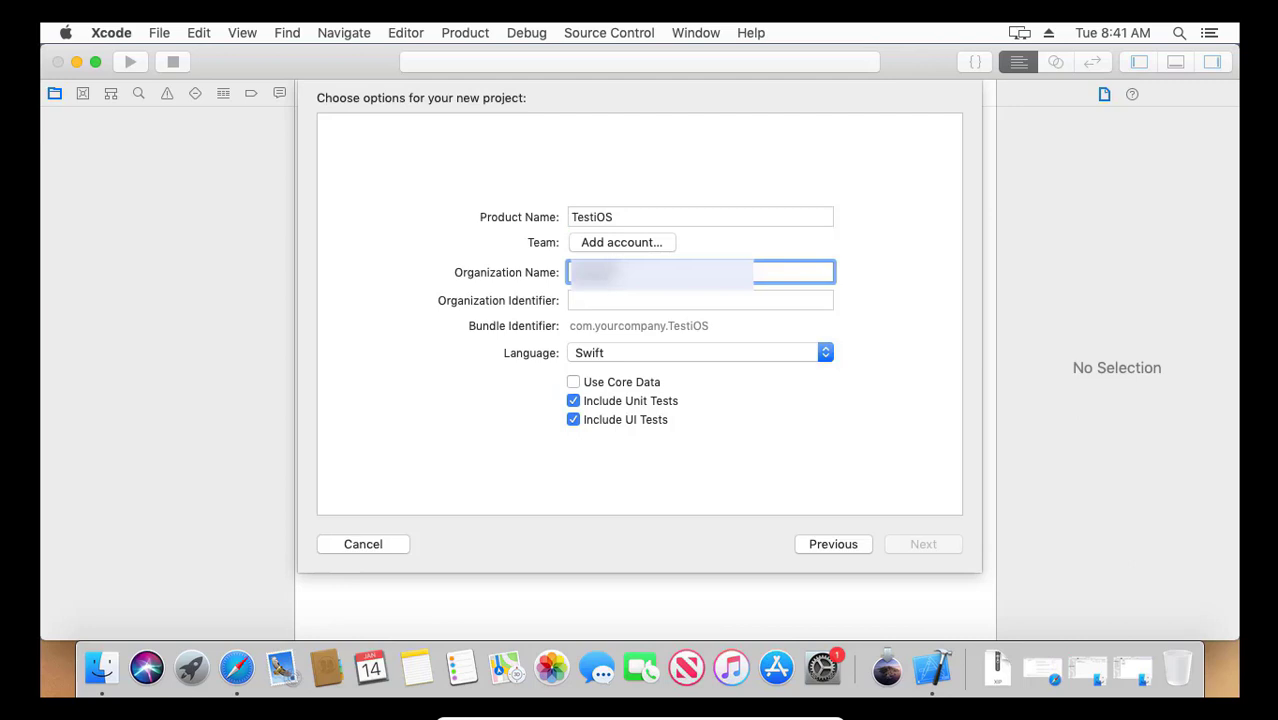
{"action": "type", "text": "COMPUTER"}
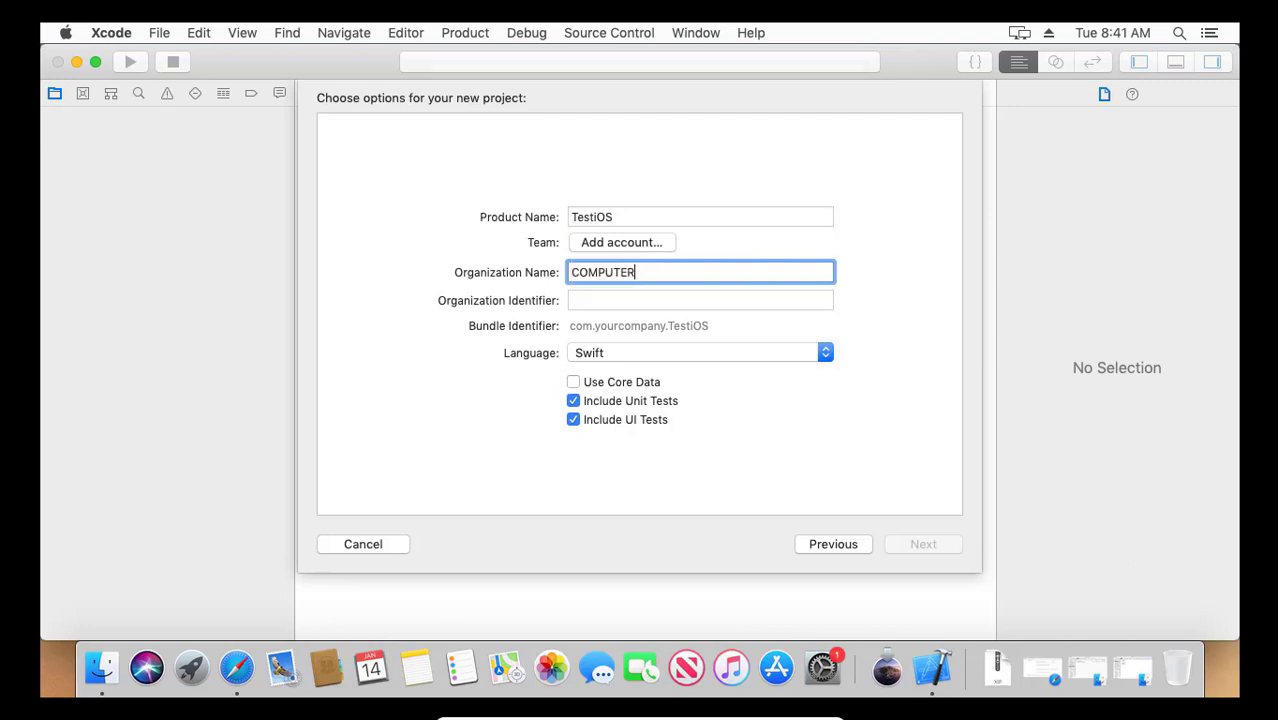
{"action": "type", "text": "BERR"}
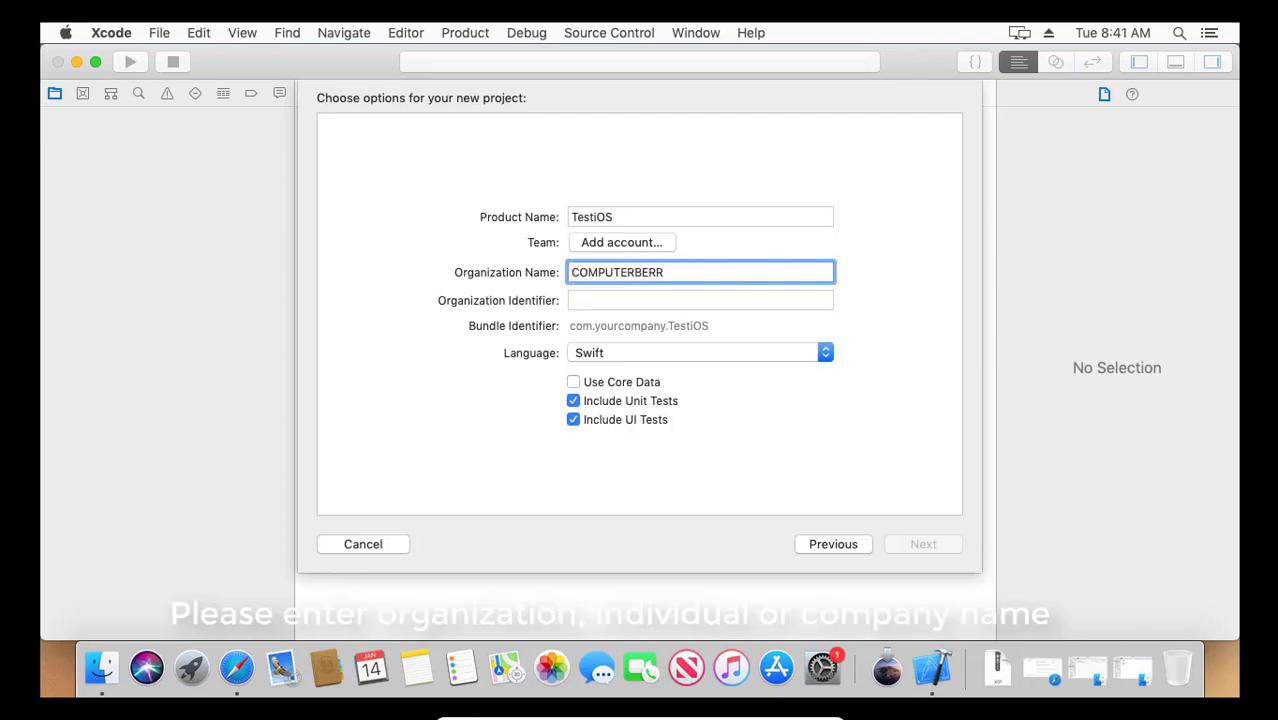
{"action": "type", "text": "Y.COM"}
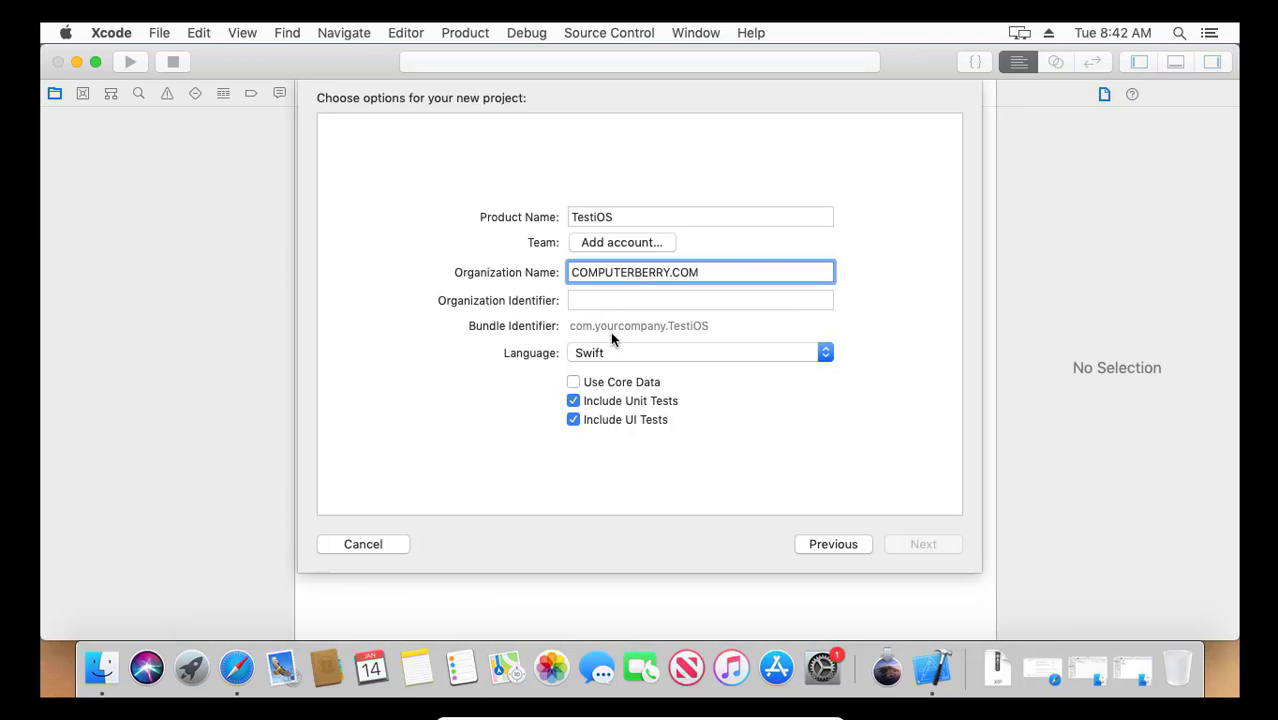
{"action": "left_click", "coordinate": [596, 300]}
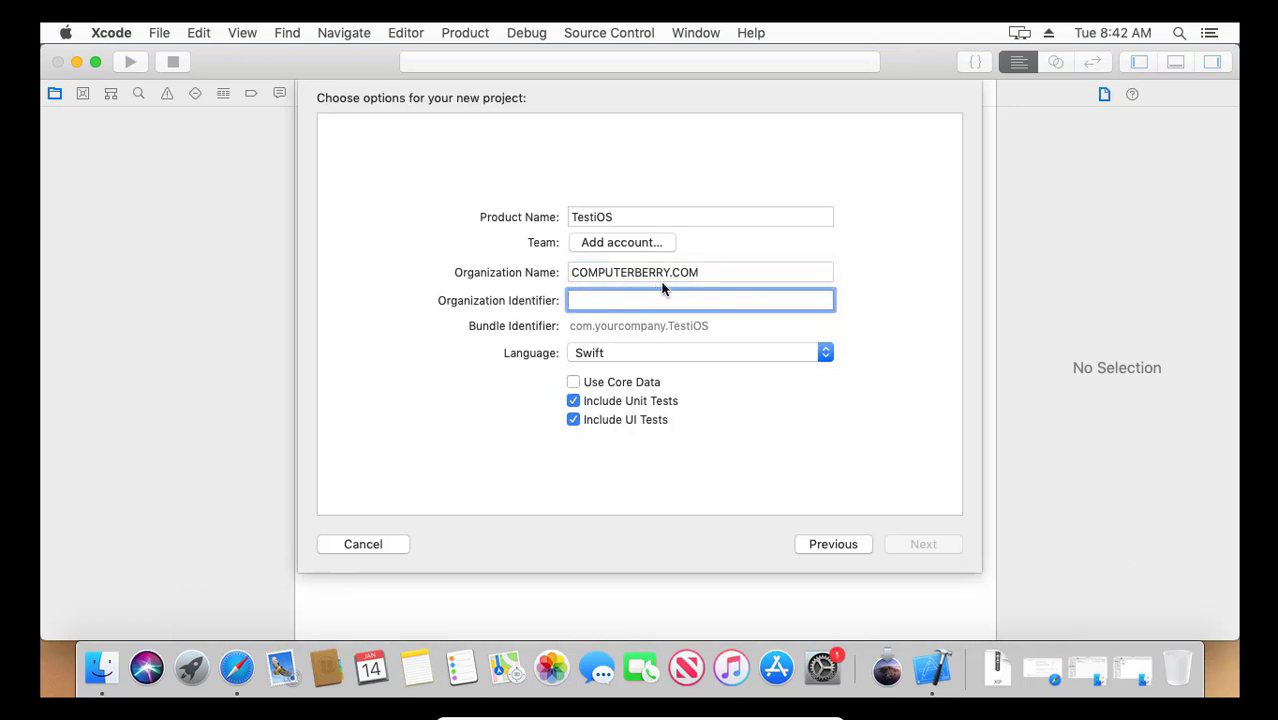
{"action": "left_click", "coordinate": [707, 270]}
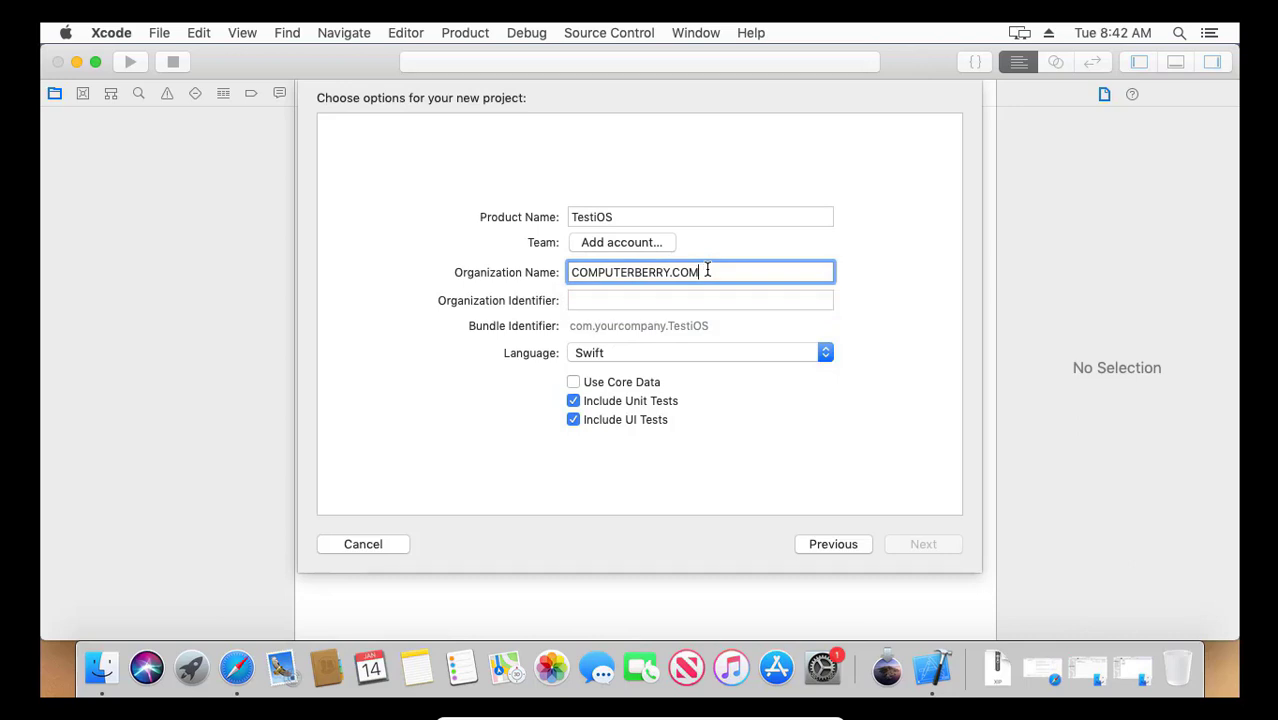
{"action": "key", "text": "BackSpace"}
{"action": "key", "text": "BackSpace"}
{"action": "key", "text": "BackSpace"}
{"action": "key", "text": "BackSpace"}
Step: Set the new project's organization identifier to COMPUTERBERRY
{"action": "left_click", "coordinate": [580, 299]}
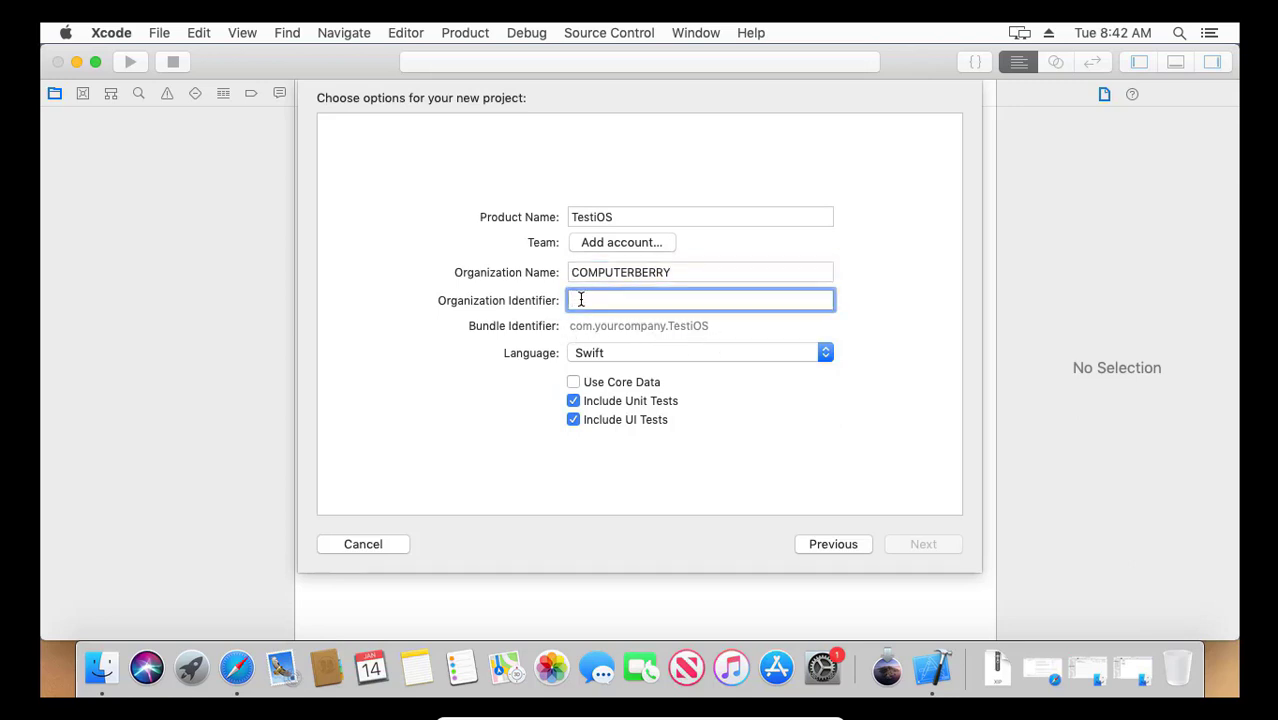
{"action": "type", "text": "C"}
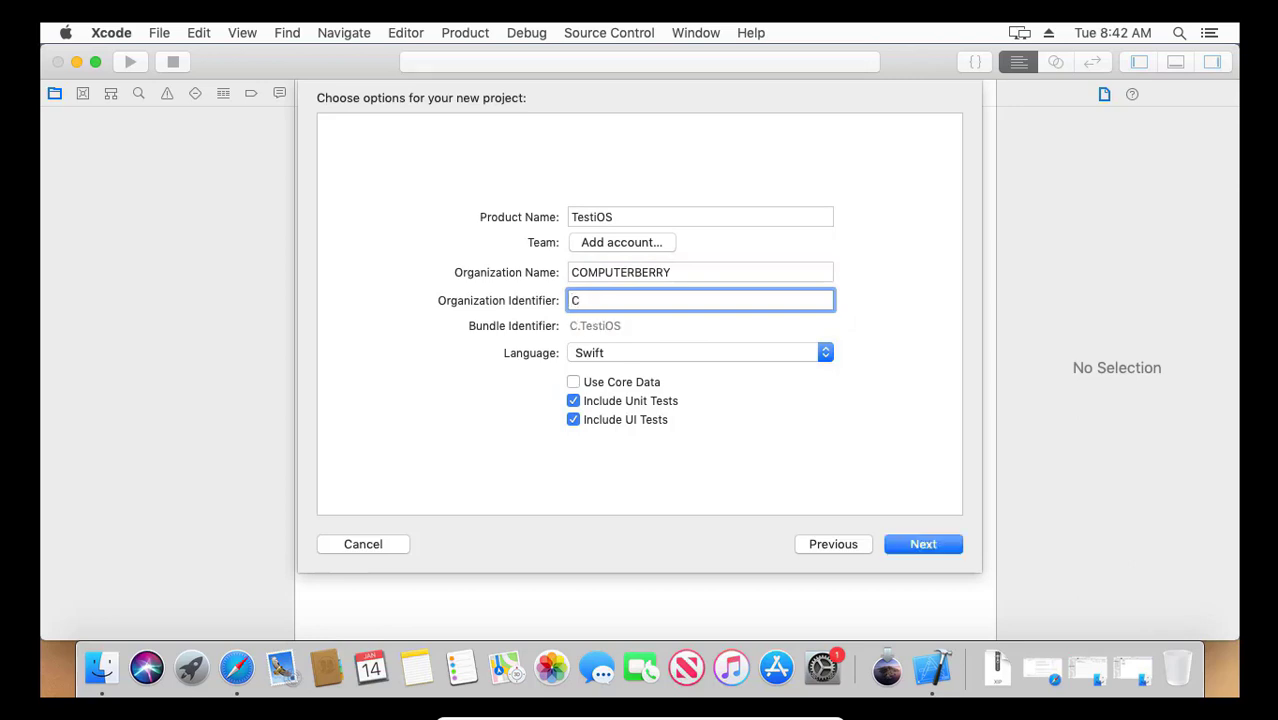
{"action": "type", "text": "OMPUT"}
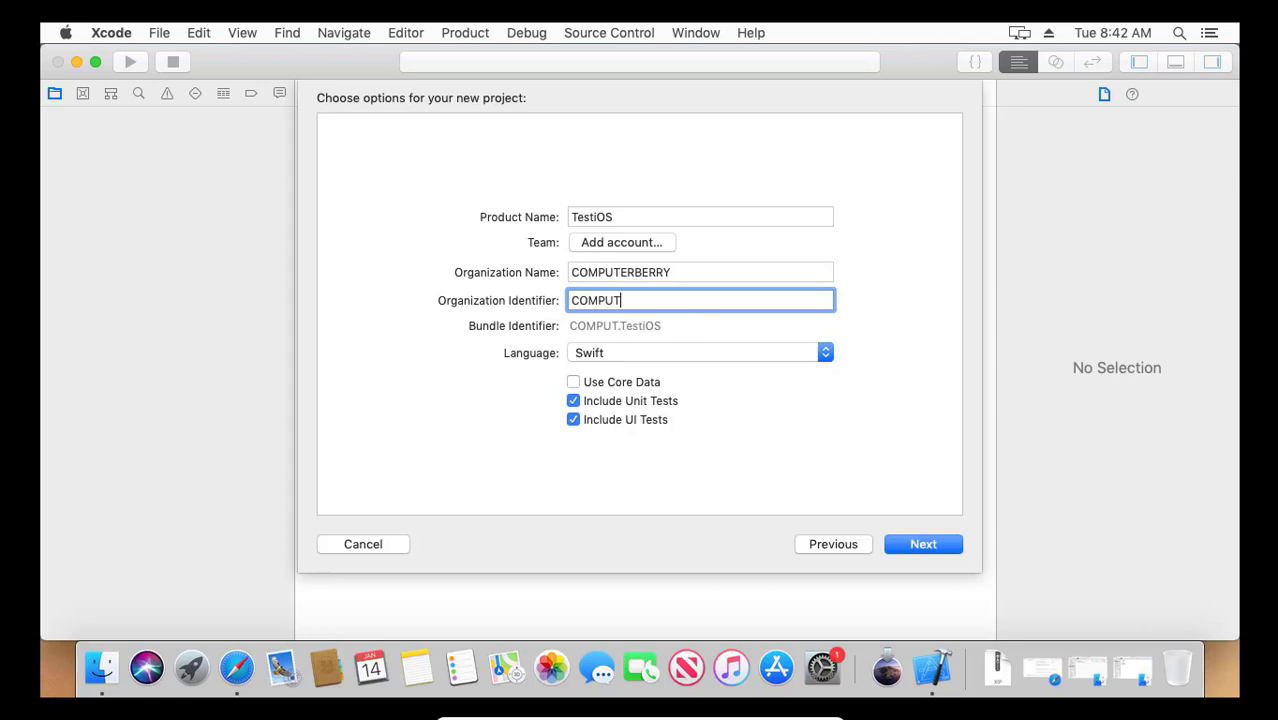
{"action": "type", "text": "ERBERRY"}
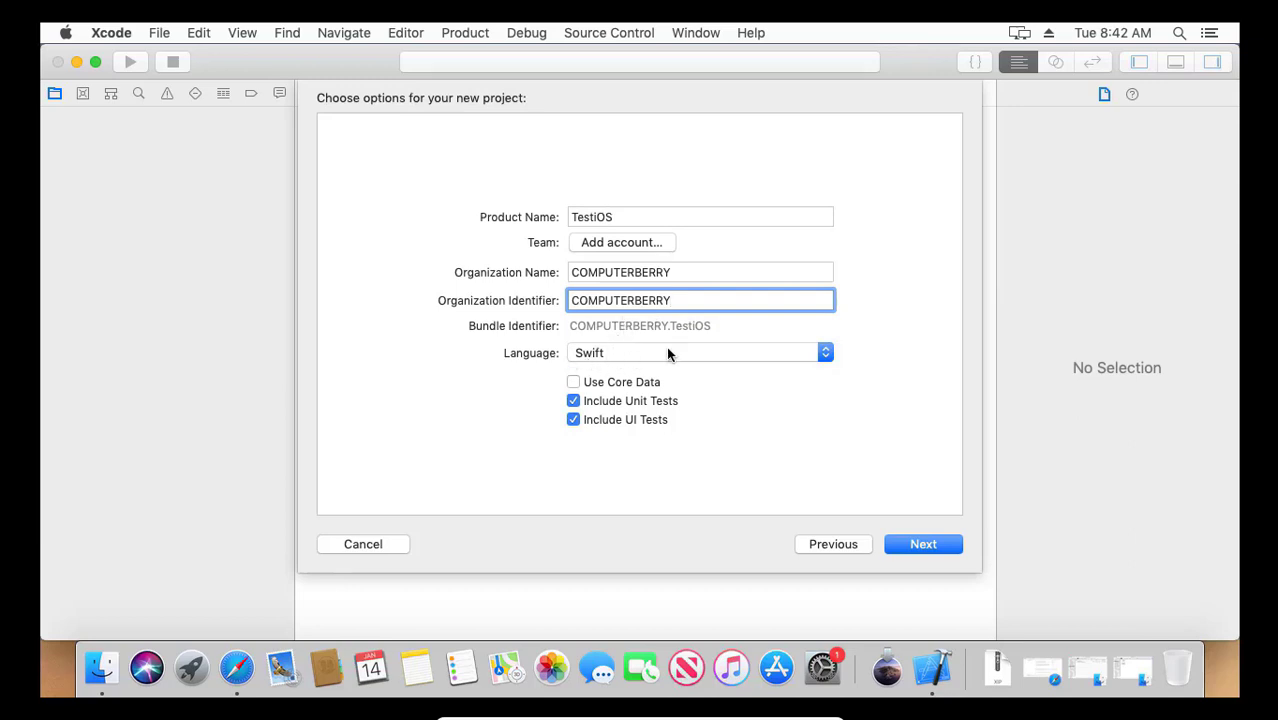
Step: Choose Swift as the project language and create the TestiOS project
{"action": "left_click", "coordinate": [826, 356]}
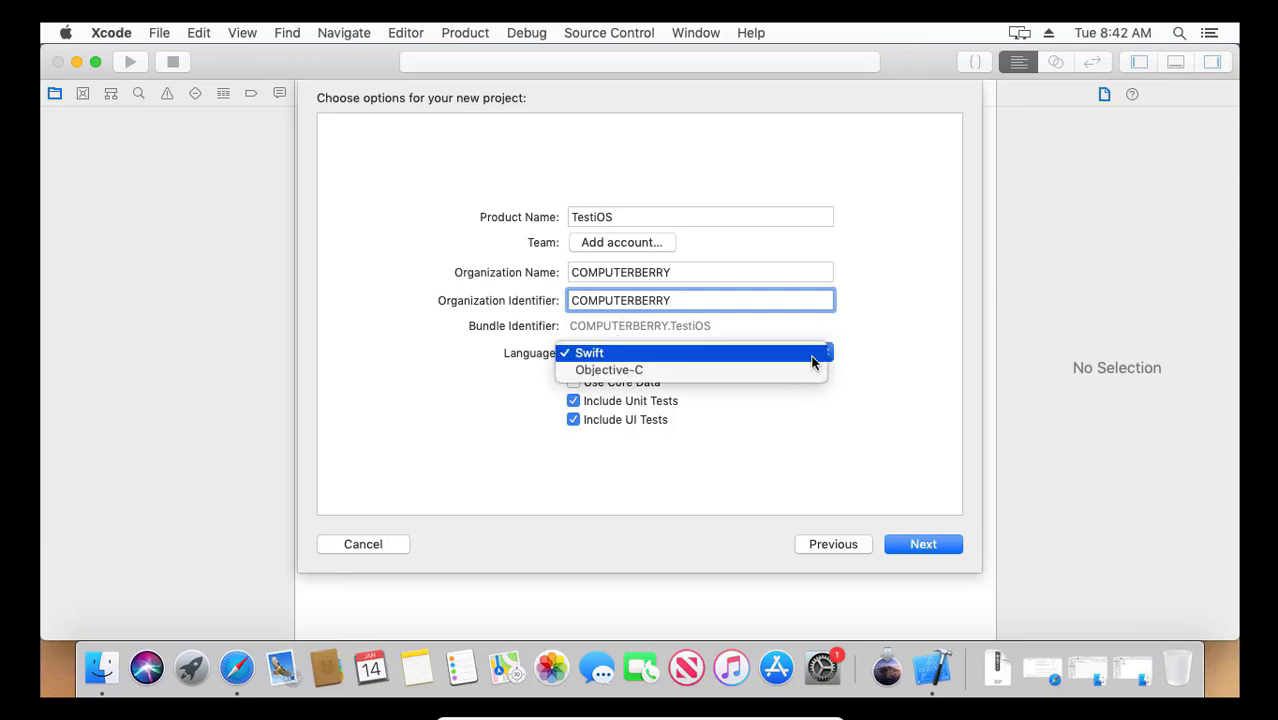
{"action": "left_click", "coordinate": [595, 354]}
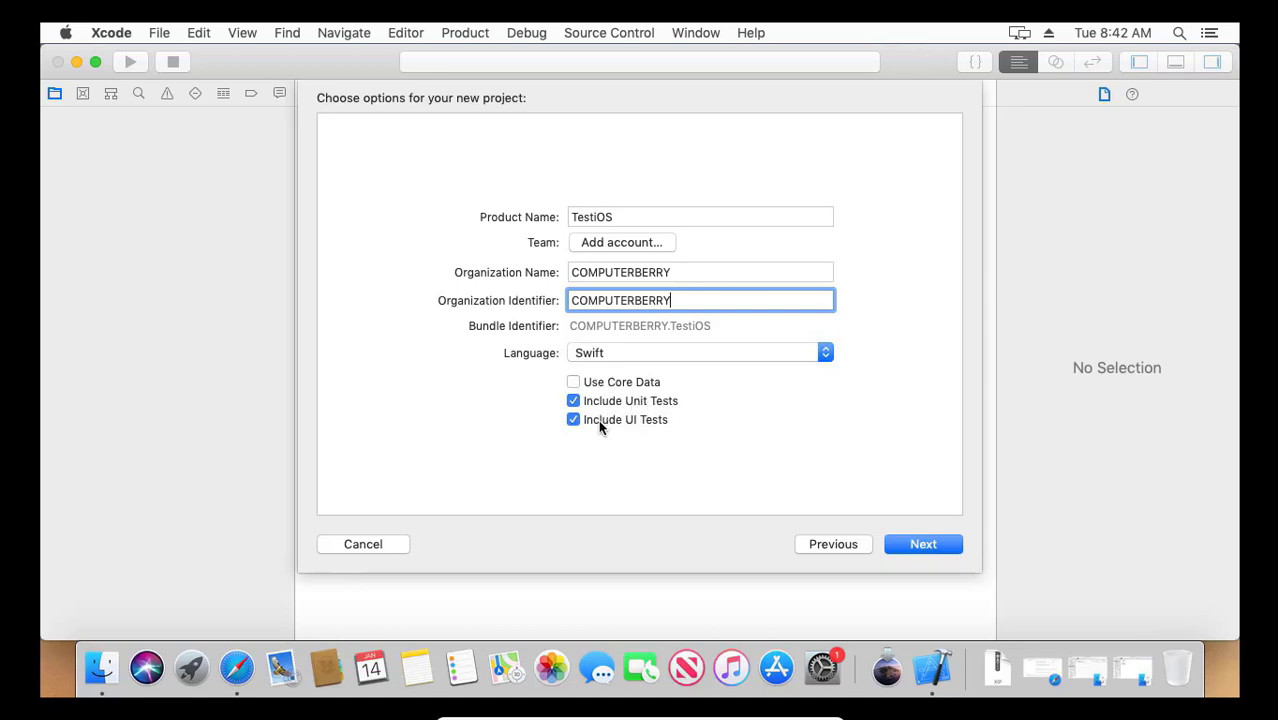
{"action": "left_click", "coordinate": [923, 545]}
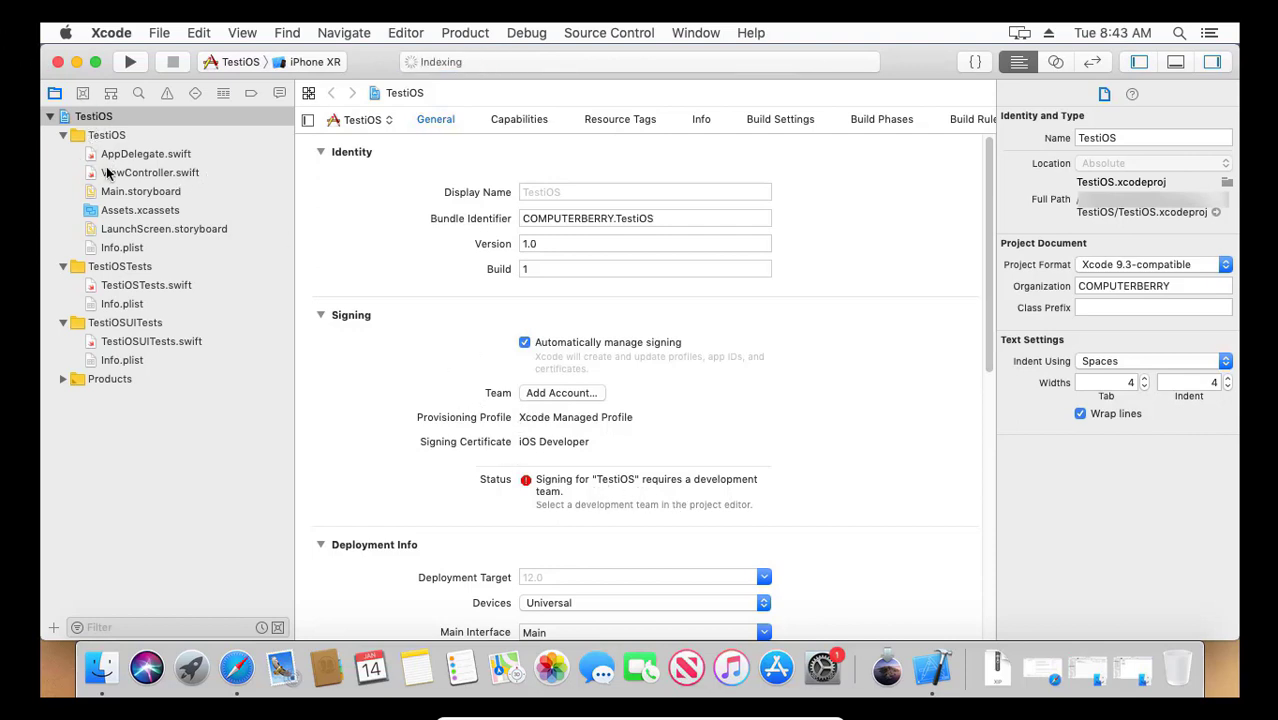
Step: Examine the source code of ViewController.swift and AppDelegate.swift in the TestiOS project
{"action": "left_click", "coordinate": [140, 174]}
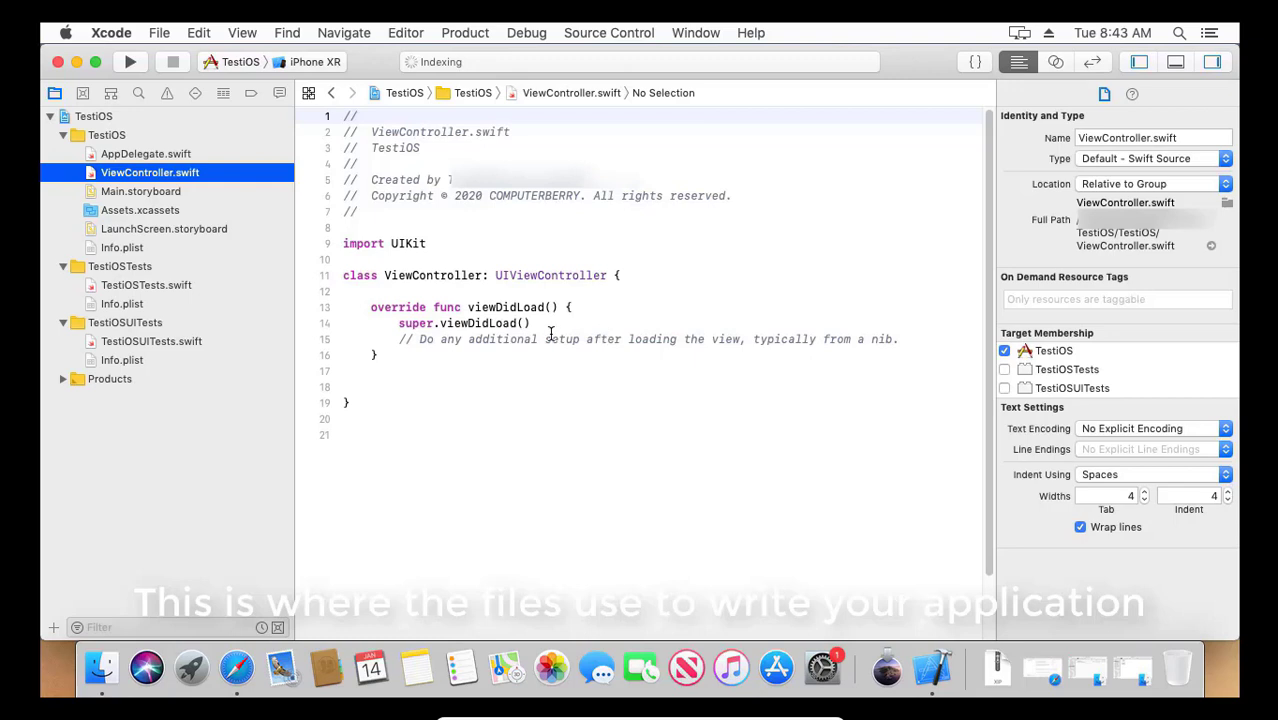
{"action": "left_click", "coordinate": [519, 324]}
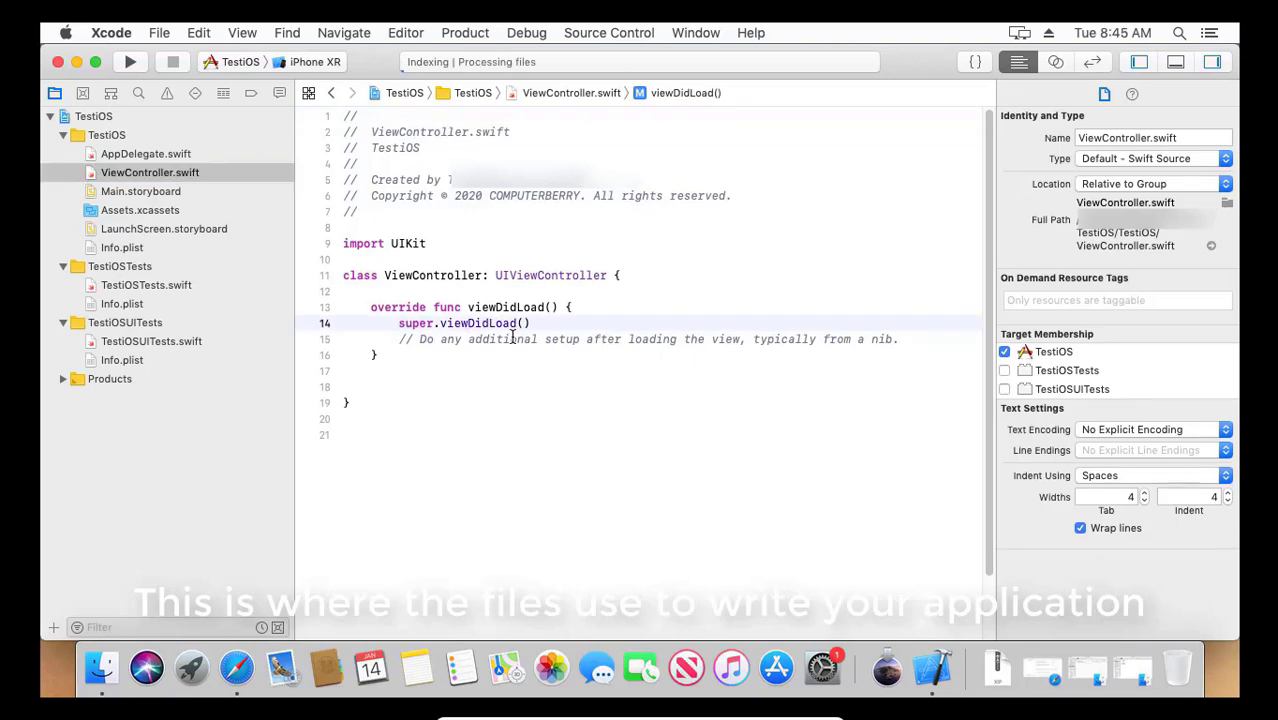
{"action": "left_click", "coordinate": [159, 165]}
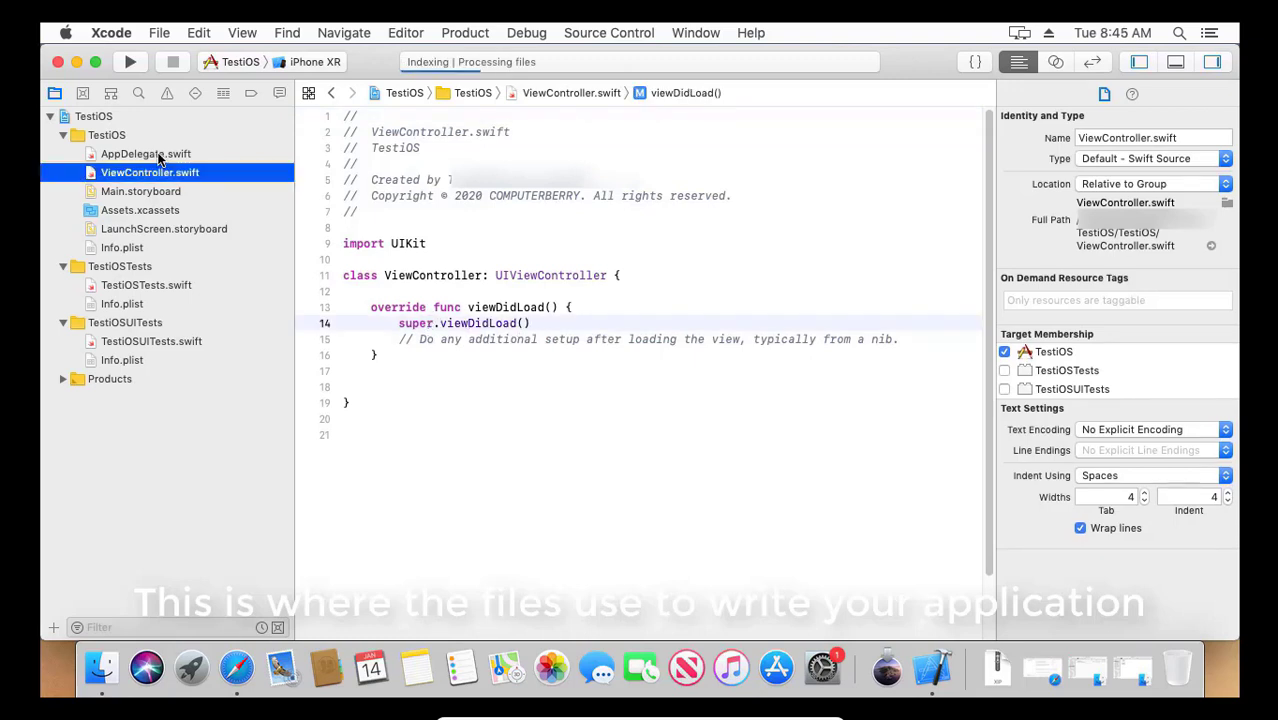
{"action": "left_click", "coordinate": [159, 157]}
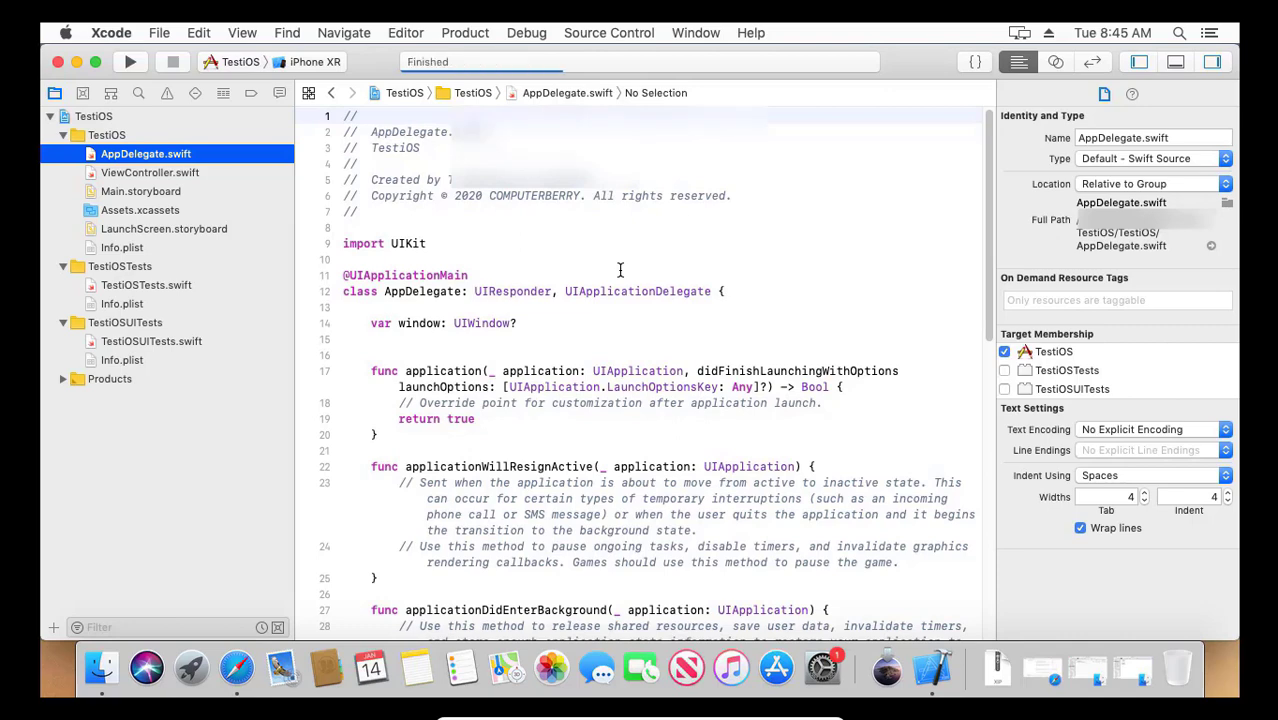
{"action": "scroll", "coordinate": [619, 269], "scroll_direction": "down", "scroll_amount": 6}
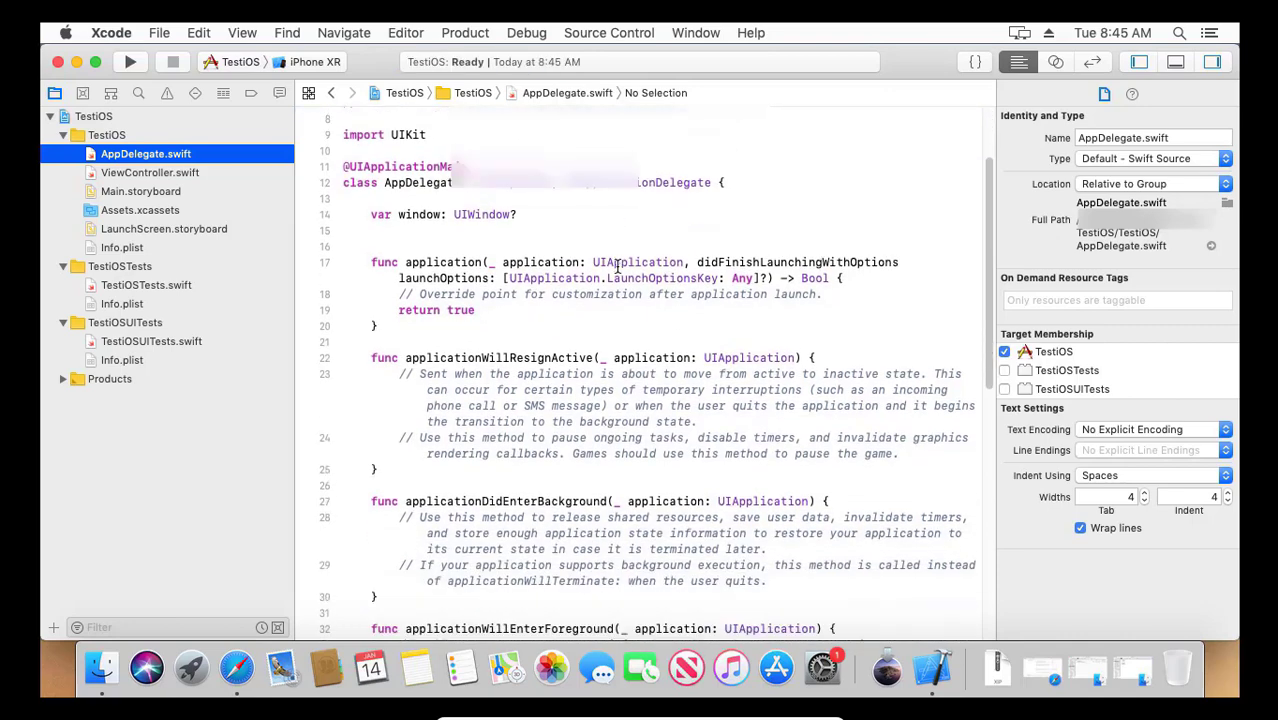
{"action": "scroll", "coordinate": [617, 266], "scroll_direction": "down", "scroll_amount": 5}
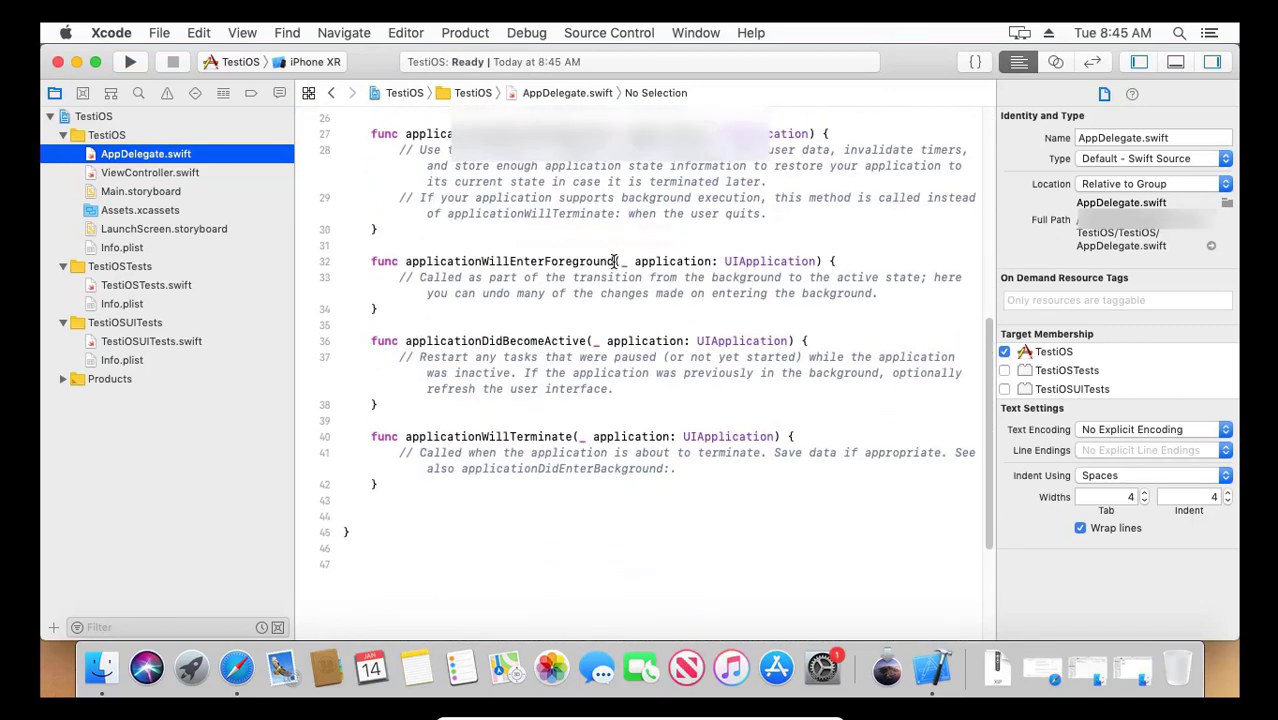
{"action": "scroll", "coordinate": [614, 262], "scroll_direction": "up", "scroll_amount": 6}
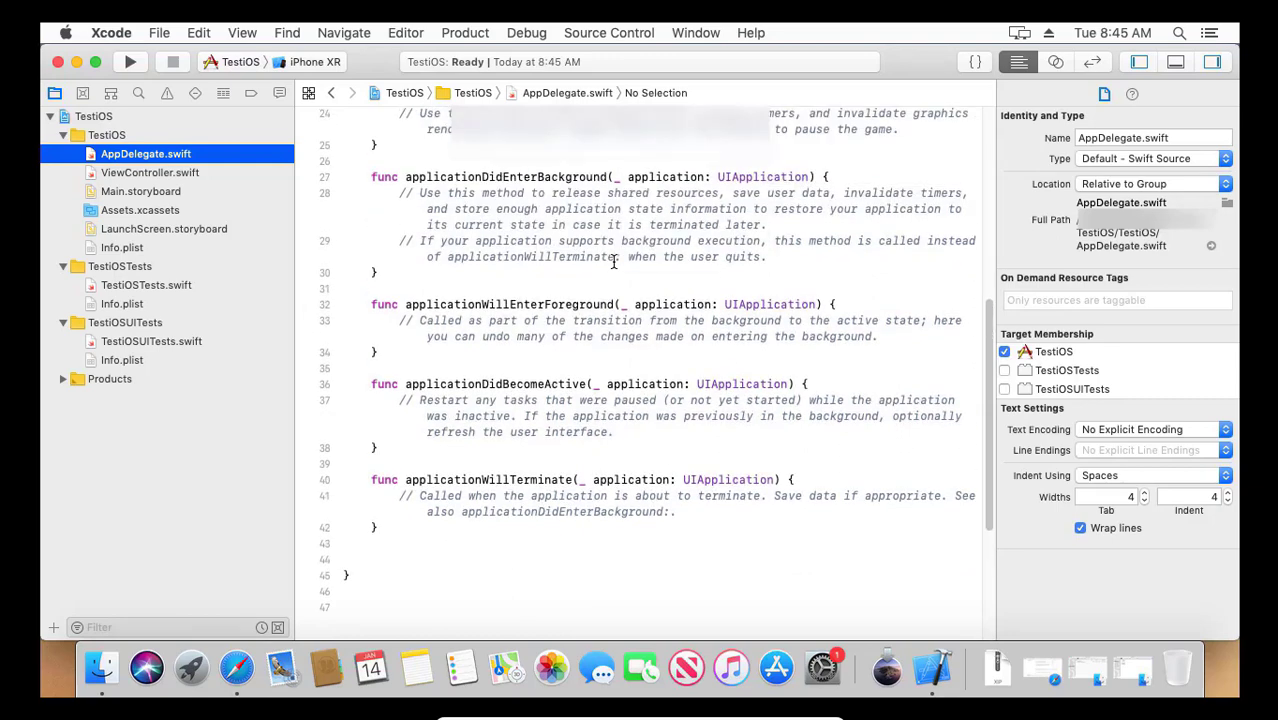
{"action": "scroll", "coordinate": [613, 262], "scroll_direction": "up", "scroll_amount": 3}
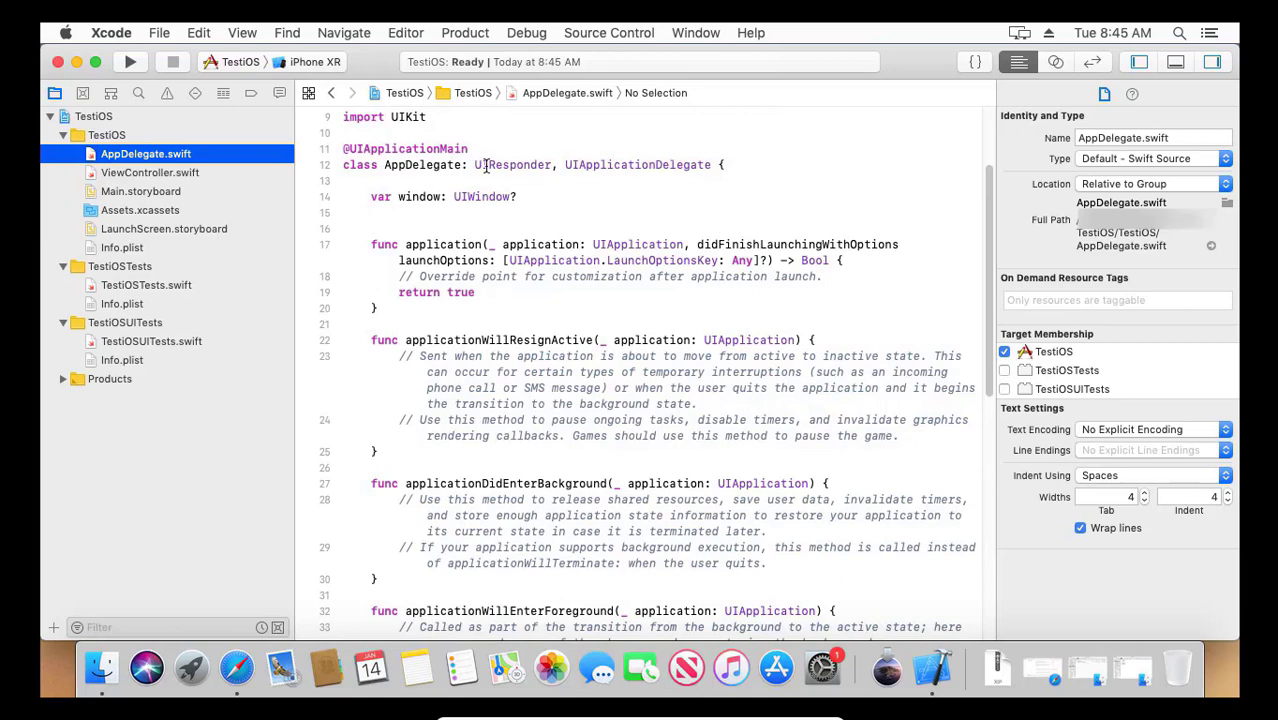
Step: Choose the iPhone XR simulator as the run destination and run the TestiOS app on it
{"action": "left_click", "coordinate": [331, 66]}
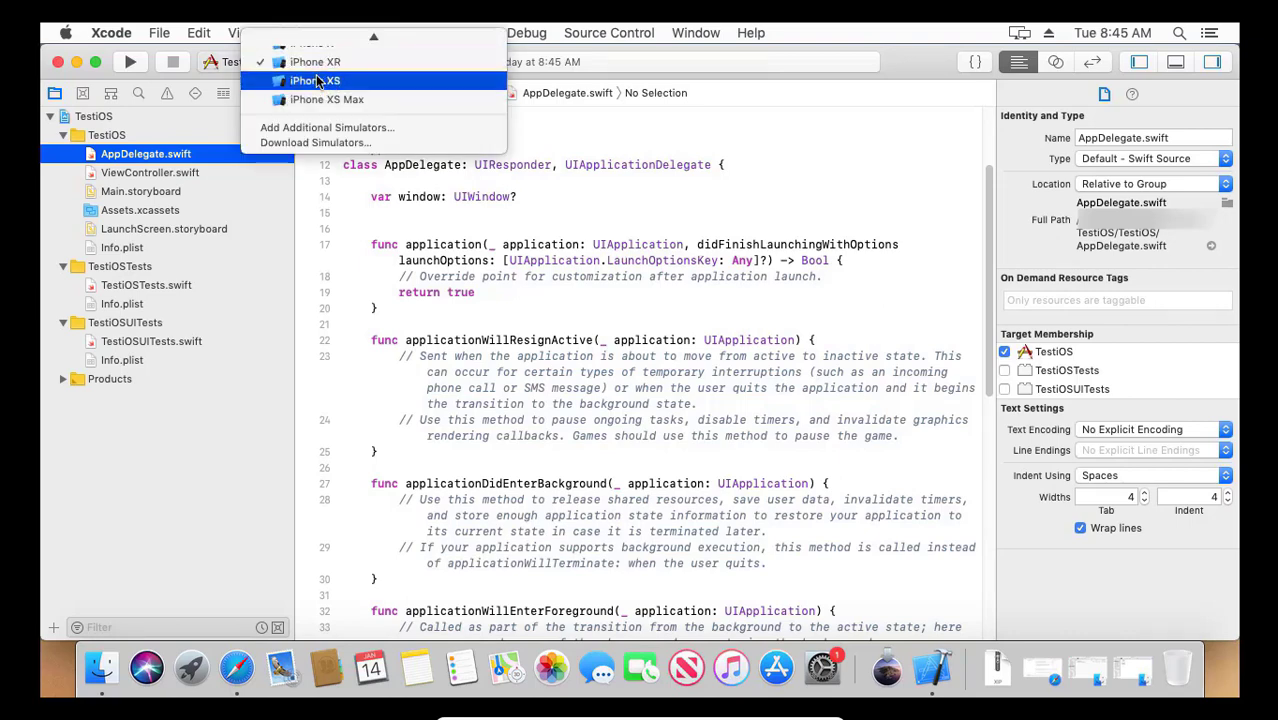
{"action": "mouse_move", "coordinate": [371, 37]}
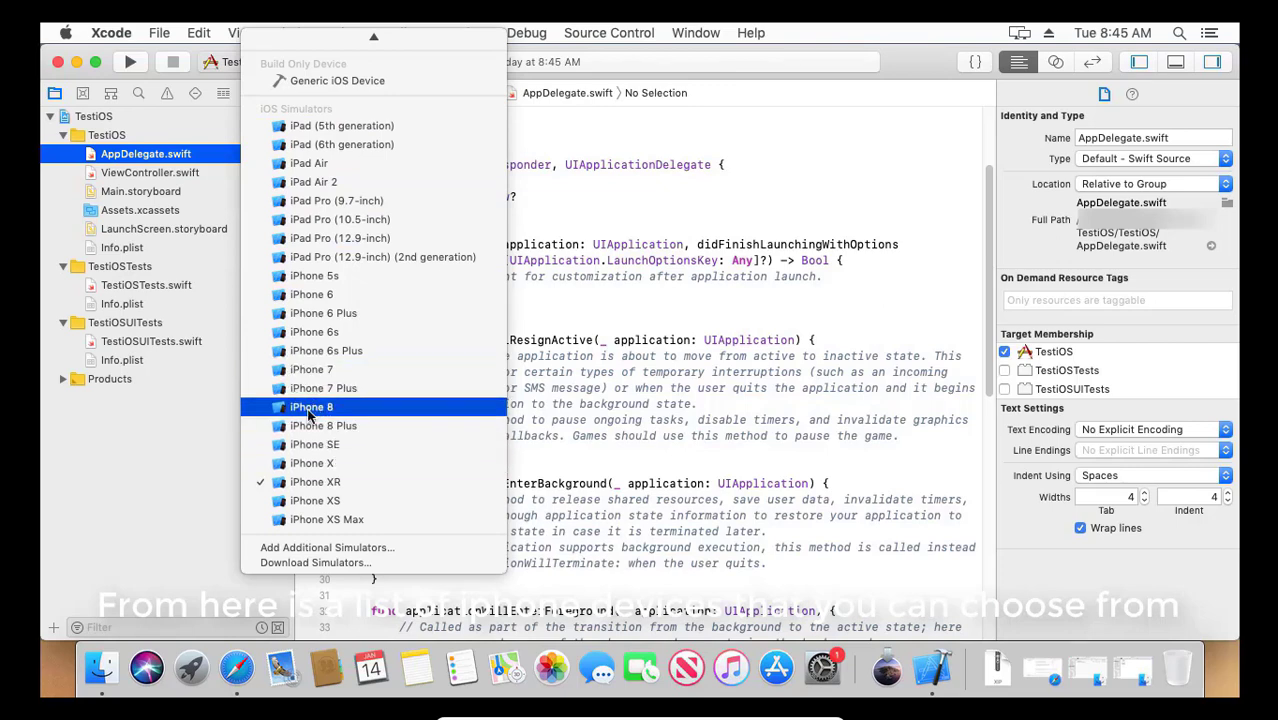
{"action": "left_click", "coordinate": [318, 484]}
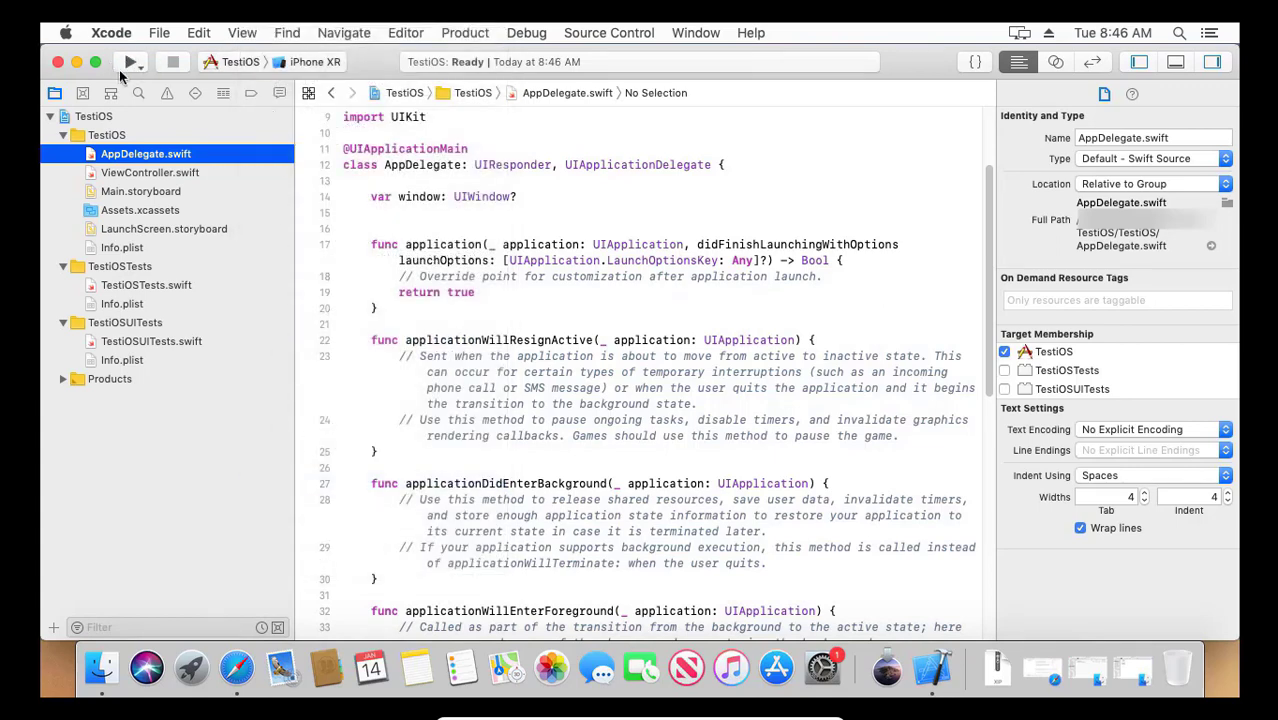
{"action": "left_click", "coordinate": [129, 63]}
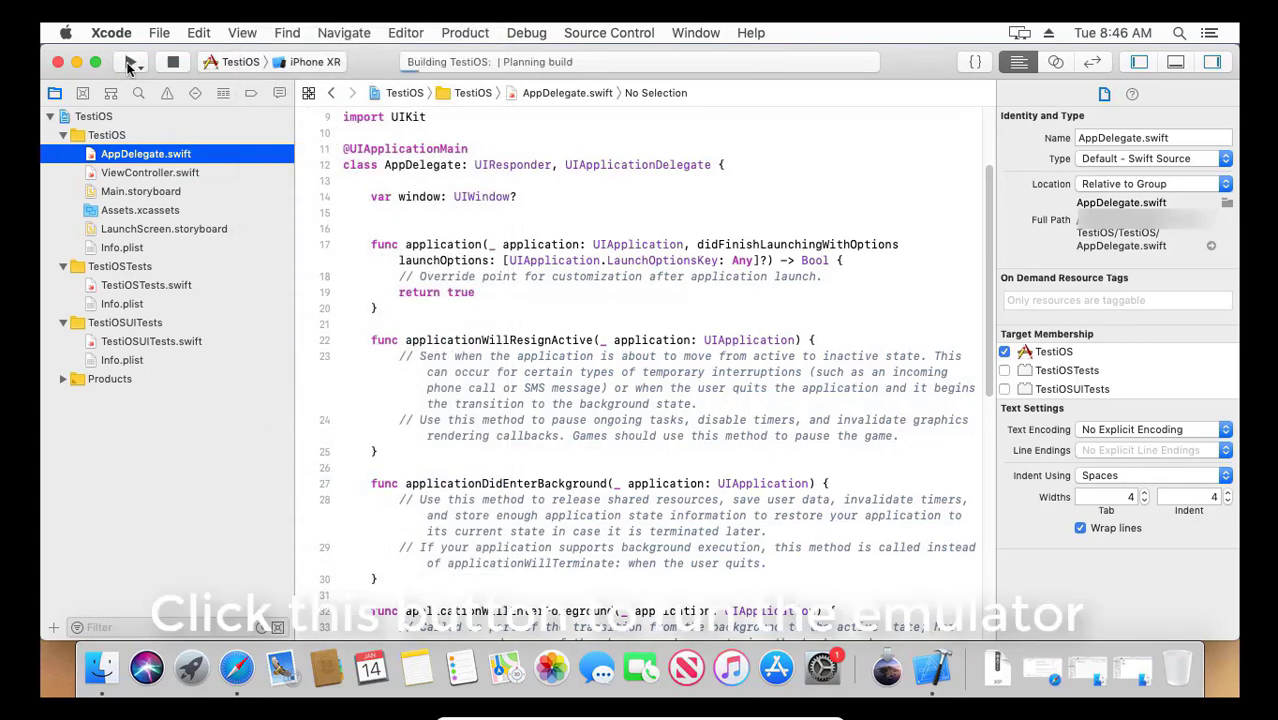